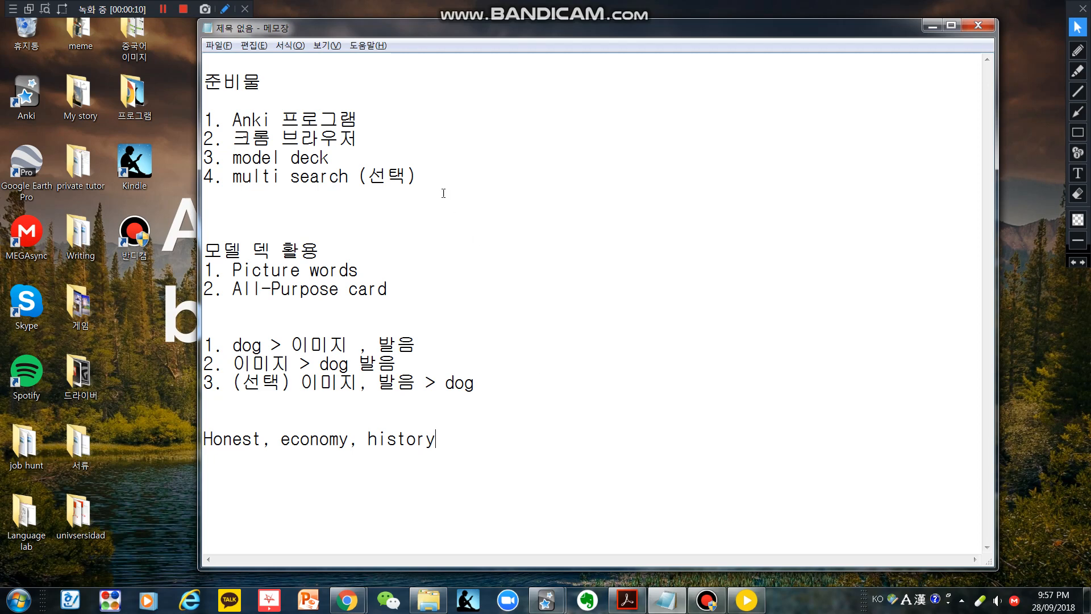
Review the Notepad notes on required items, model deck card types, the dog card examples and the example words
{"action": "left_click_drag", "start_coordinate": [441, 189], "coordinate": [277, 80]}
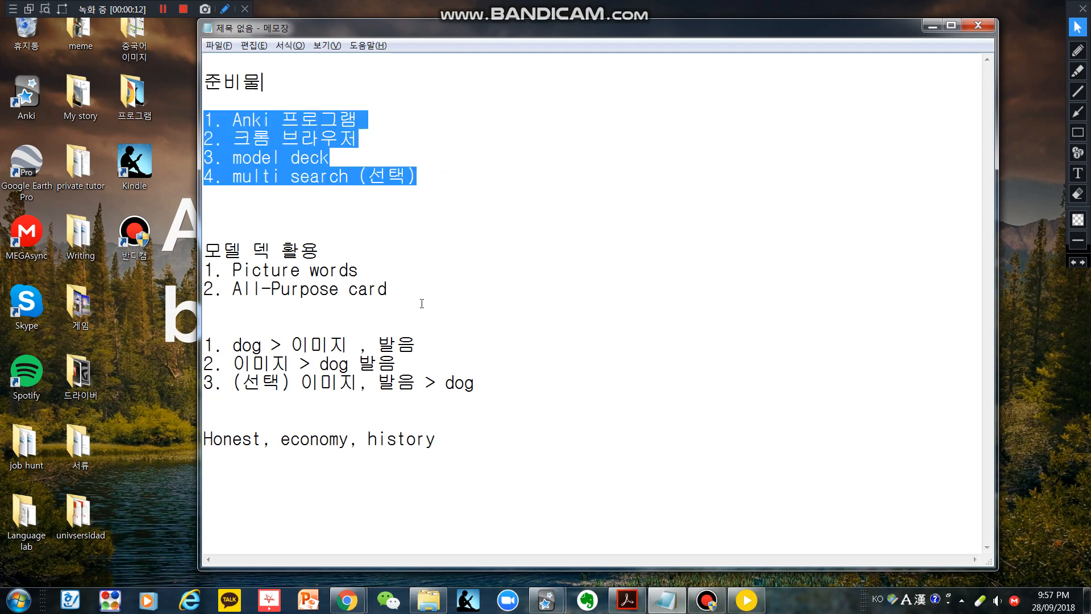
{"action": "left_click_drag", "start_coordinate": [422, 296], "coordinate": [265, 228]}
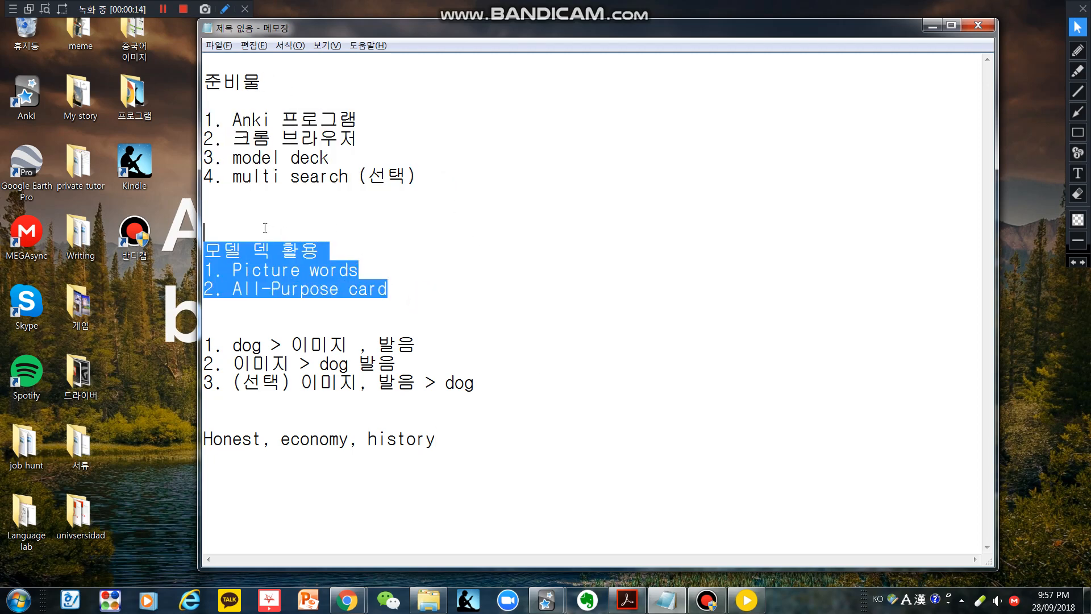
{"action": "left_click", "coordinate": [477, 396]}
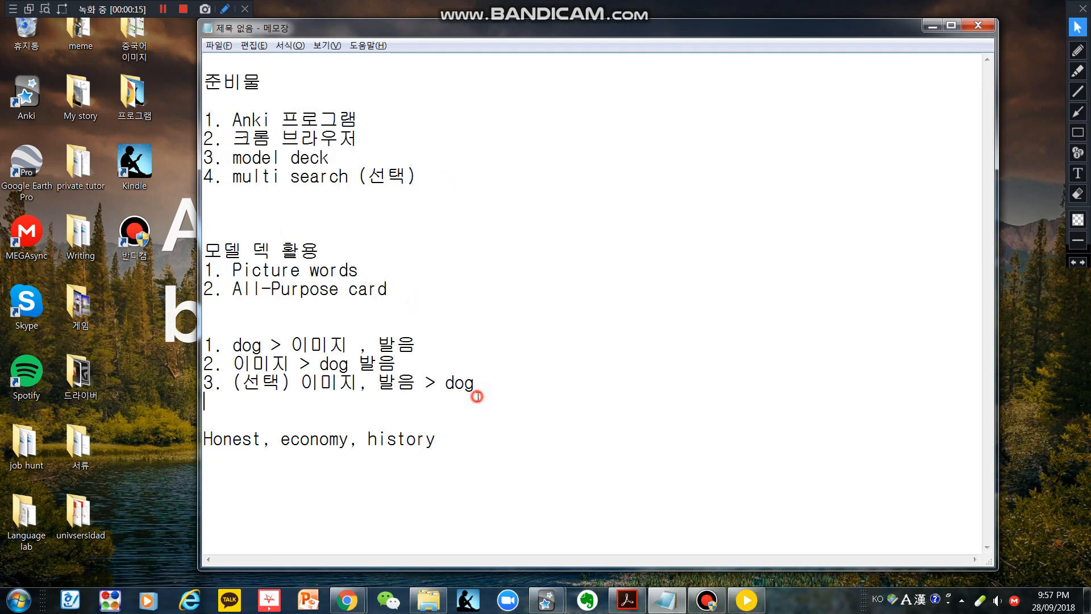
{"action": "left_click", "coordinate": [488, 329]}
{"action": "left_click", "coordinate": [474, 448]}
{"action": "left_click", "coordinate": [245, 442]}
{"action": "left_click_drag", "start_coordinate": [571, 37], "coordinate": [509, 38]}
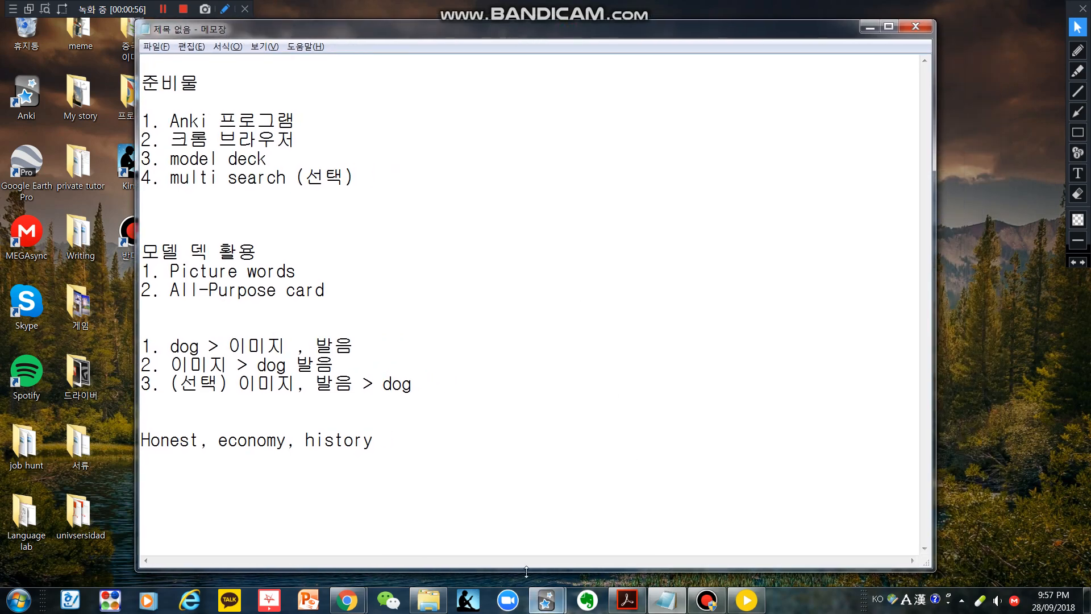
{"action": "left_click_drag", "start_coordinate": [328, 290], "coordinate": [180, 290]}
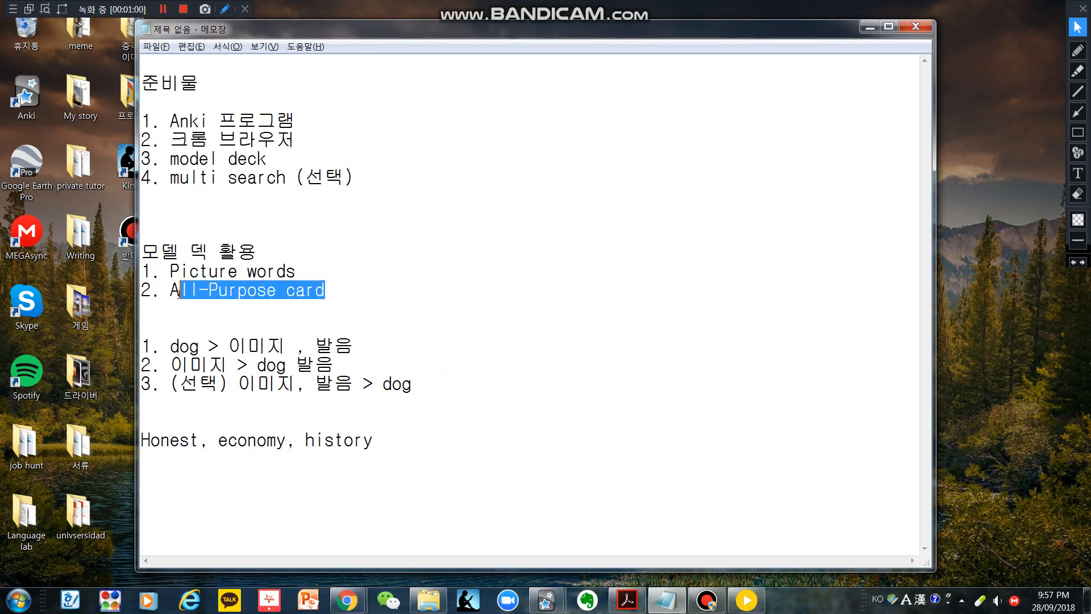
Bring up Anki's card browser window and close it
{"action": "mouse_move", "coordinate": [545, 599]}
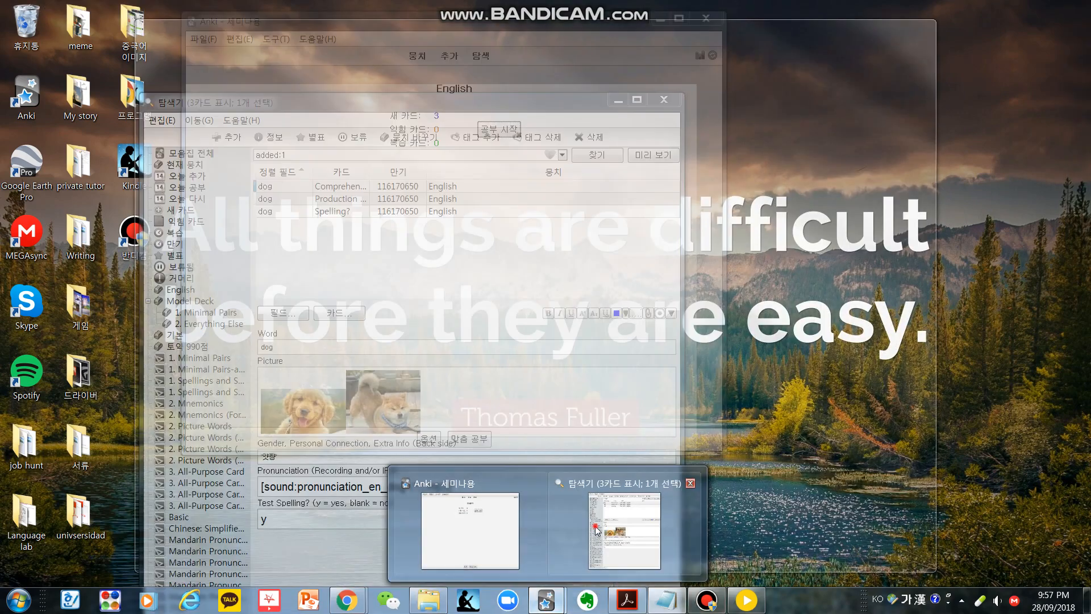
{"action": "left_click", "coordinate": [616, 528]}
{"action": "left_click", "coordinate": [662, 99]}
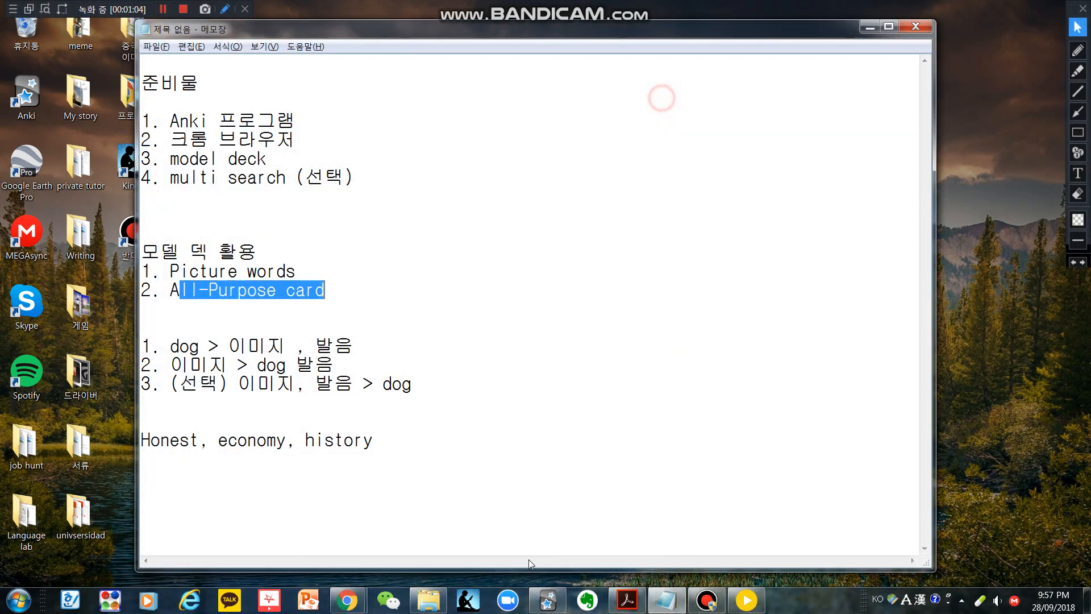
Switch to Anki's main window and start a new note with the note type "3. All-Purpose Card"
{"action": "left_click", "coordinate": [549, 604]}
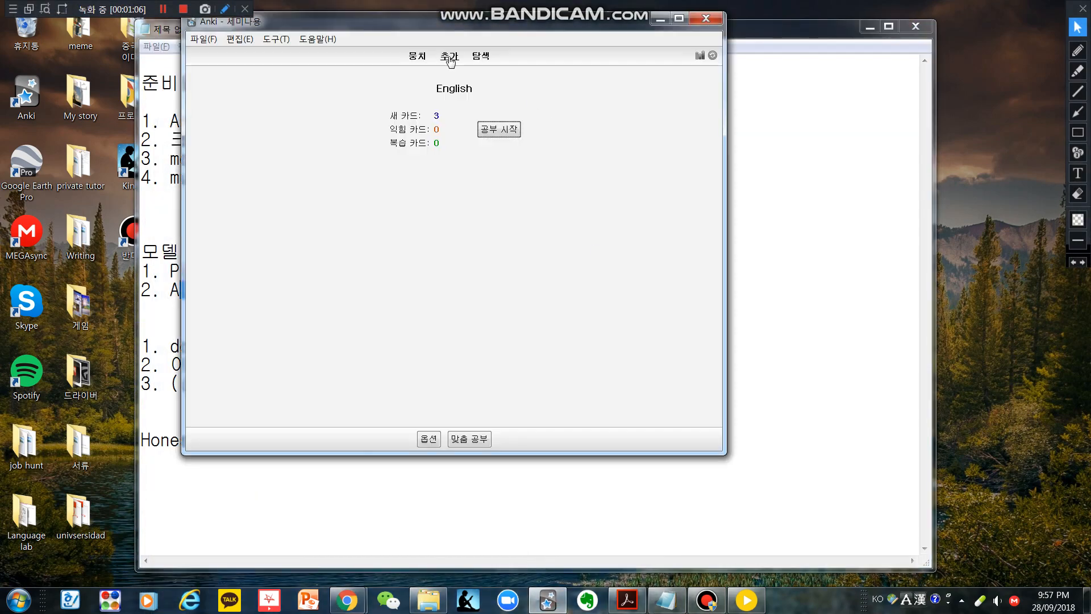
{"action": "left_click", "coordinate": [449, 57]}
{"action": "left_click", "coordinate": [447, 55]}
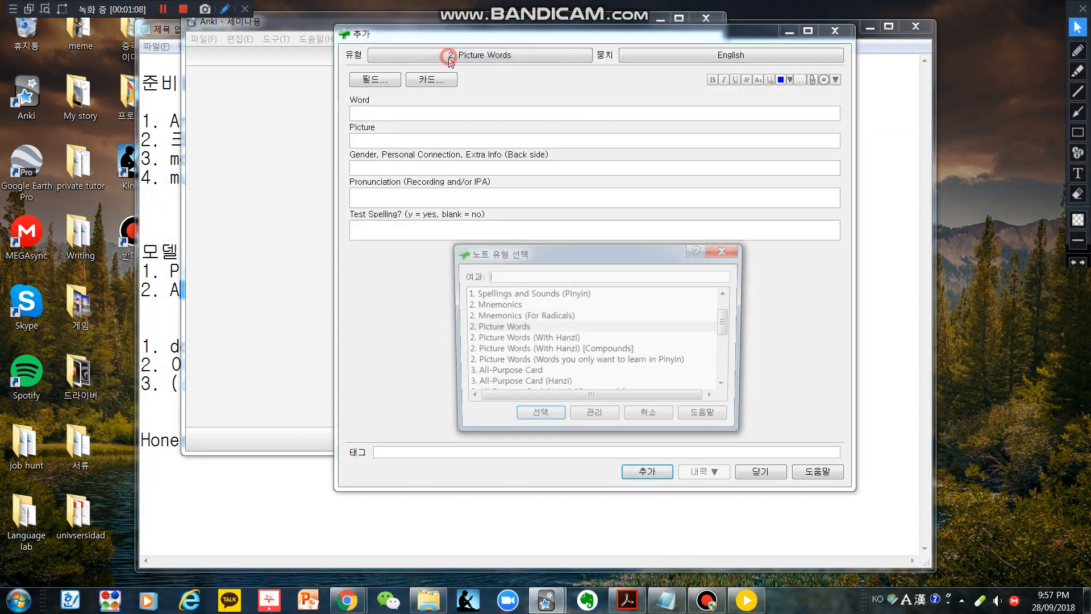
{"action": "left_click", "coordinate": [543, 384]}
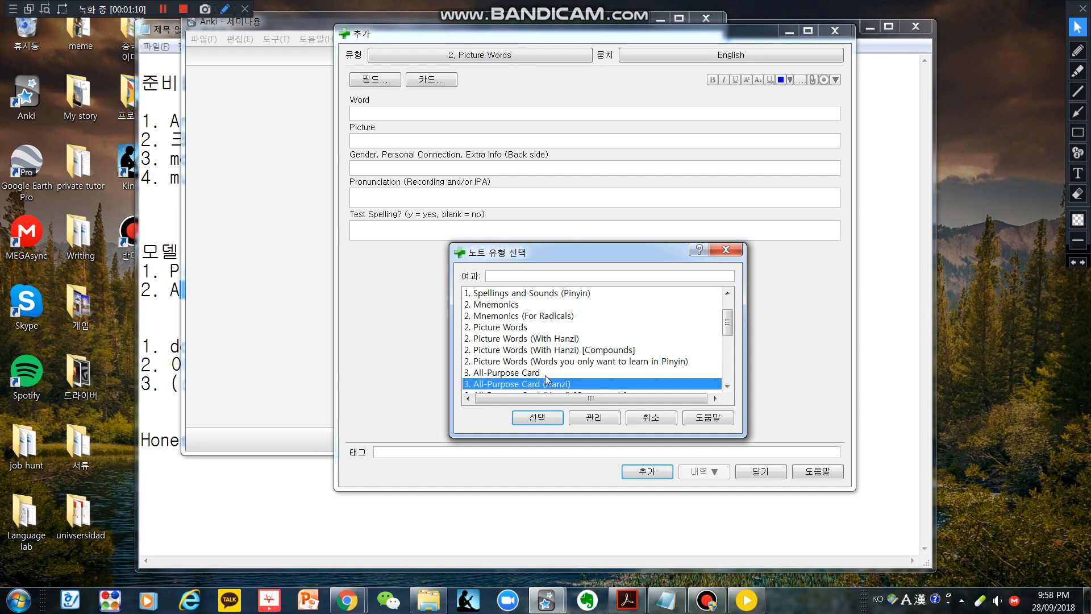
{"action": "double_click", "coordinate": [544, 373]}
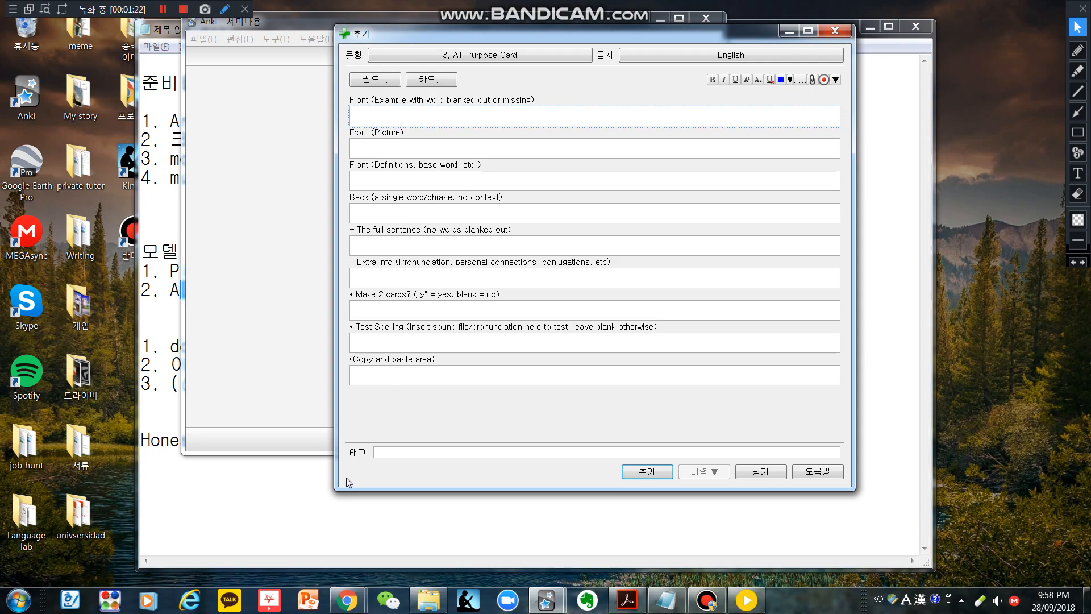
Return to the Notepad notes and check the example word "Honest"
{"action": "left_click", "coordinate": [301, 500]}
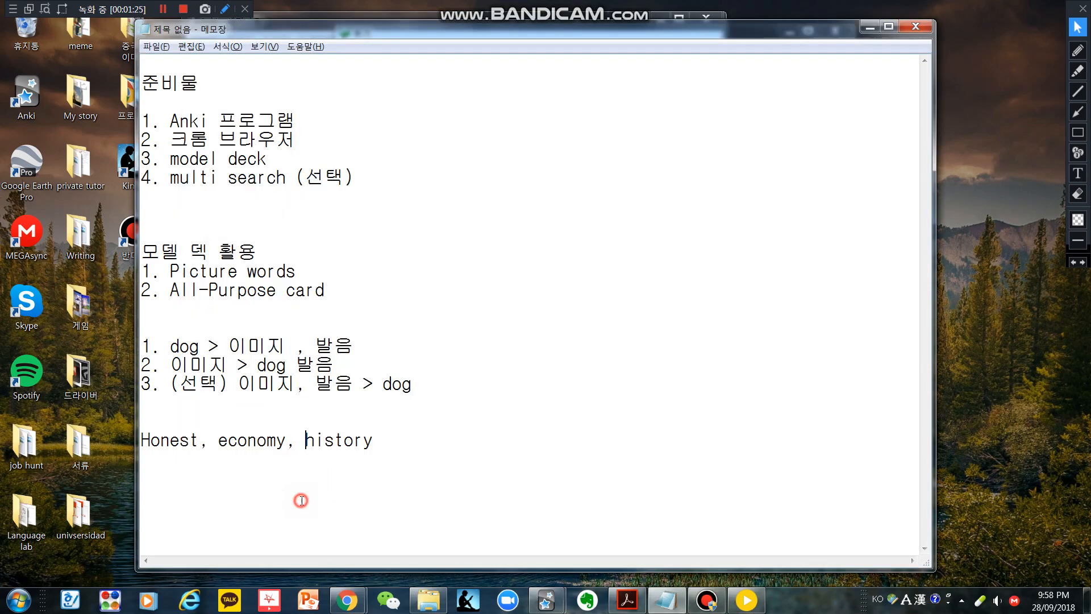
{"action": "double_click", "coordinate": [170, 440]}
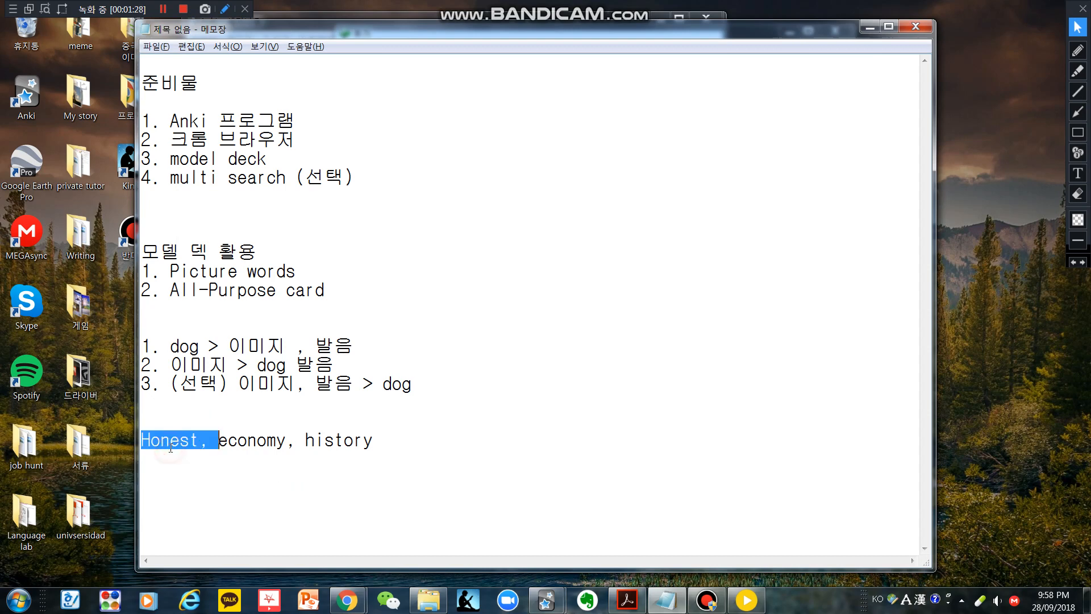
{"action": "left_click", "coordinate": [255, 467]}
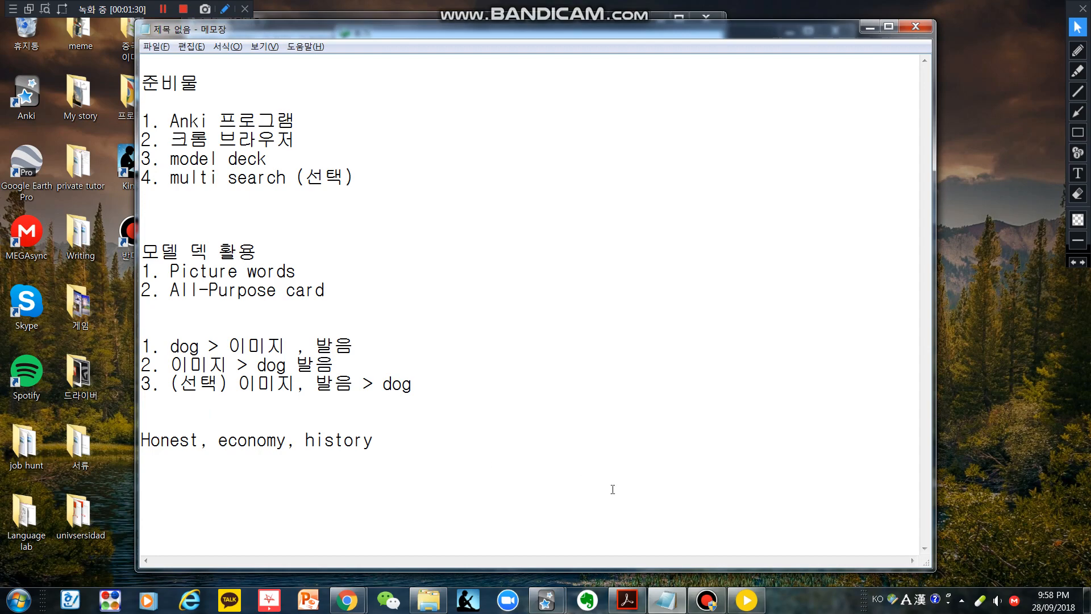
Switch to Anki's add-note window and enter "He is a honest man." as the front example sentence
{"action": "left_click", "coordinate": [545, 600]}
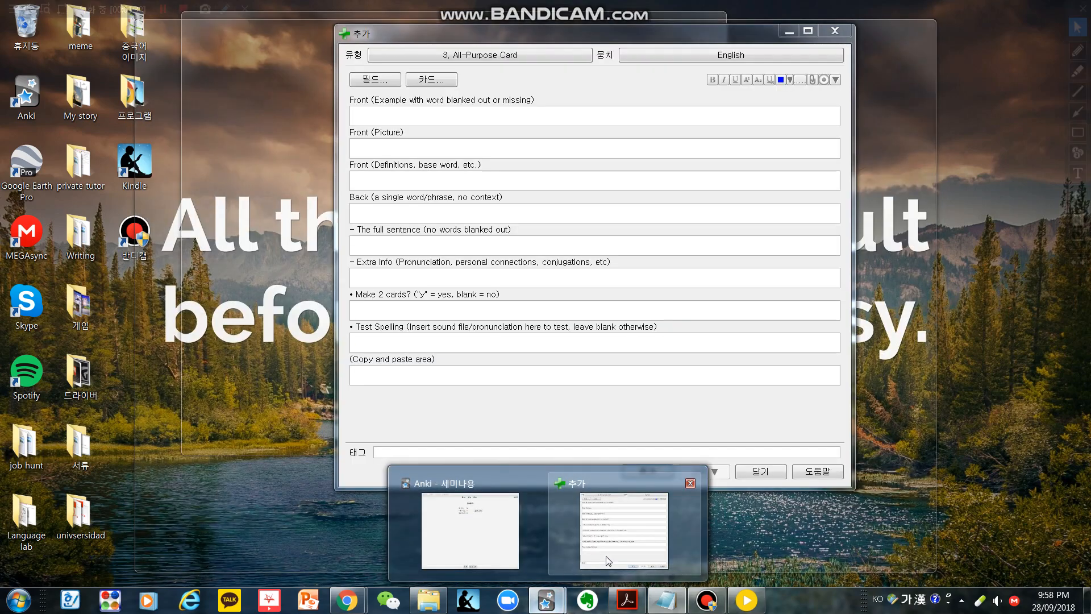
{"action": "left_click", "coordinate": [608, 560]}
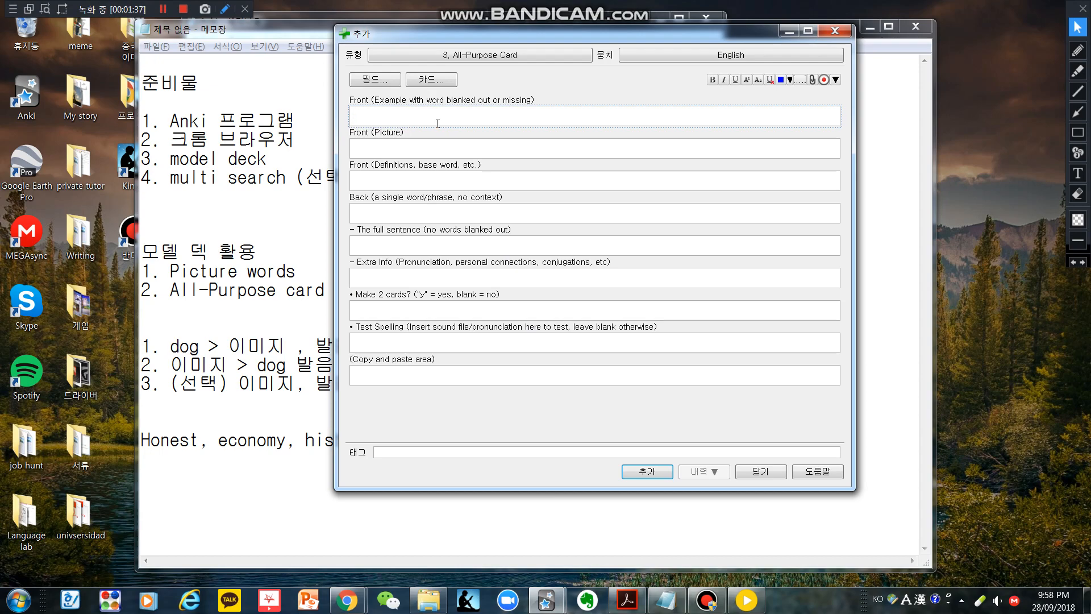
{"action": "type", "text": "He is a honest man."}
Copy the example sentence into the full sentence field and replace "honest" in the front example with an underscore blank
{"action": "triple_click", "coordinate": [499, 108]}
{"action": "key", "text": "ctrl+c"}
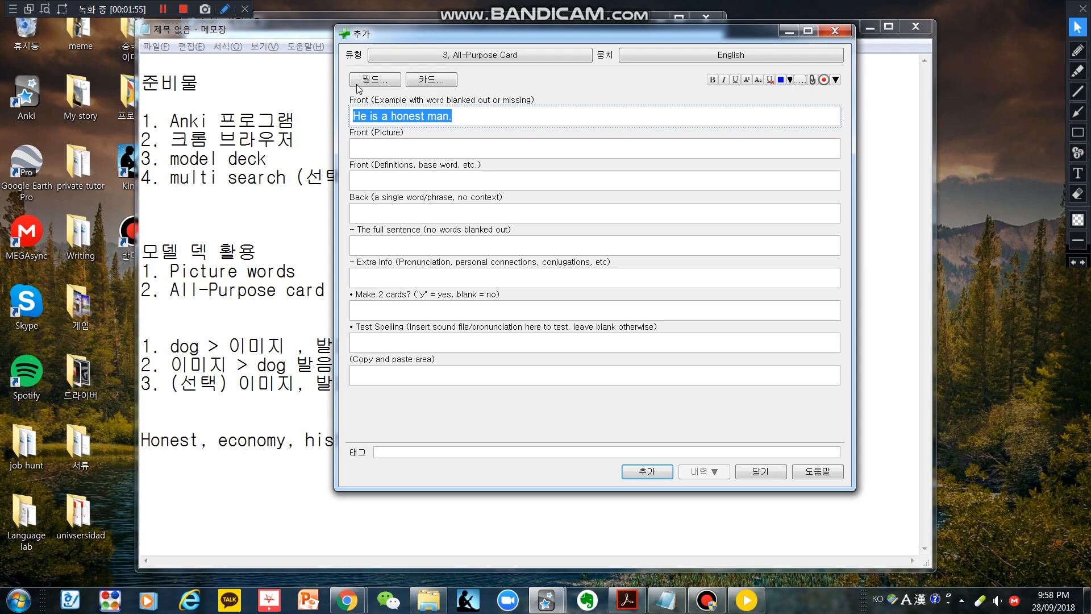
{"action": "left_click", "coordinate": [398, 246]}
{"action": "key", "text": "ctrl+v"}
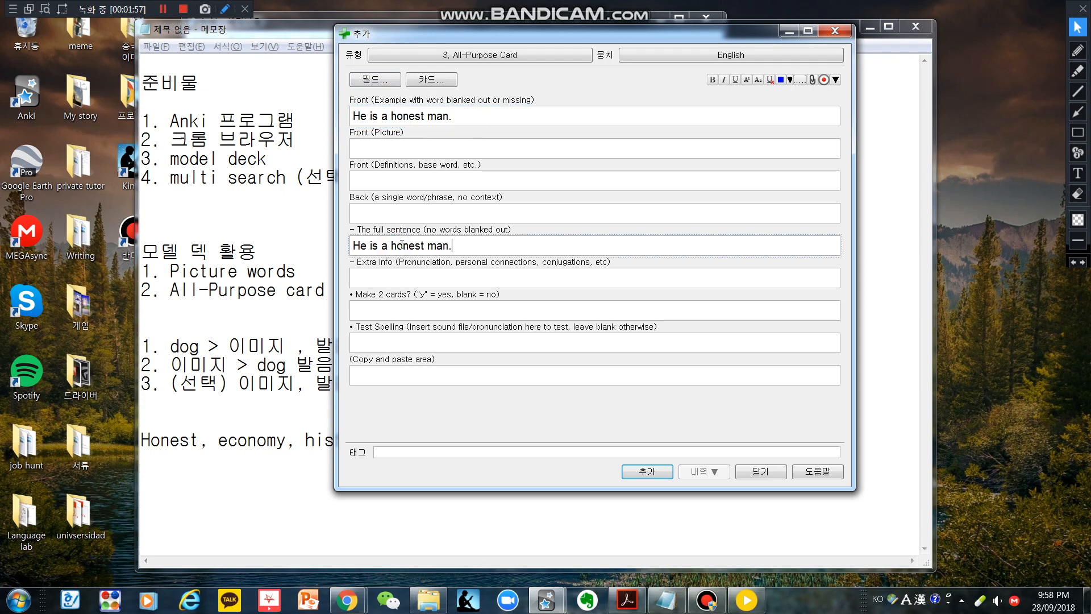
{"action": "double_click", "coordinate": [416, 115]}
{"action": "type", "text": "______"}
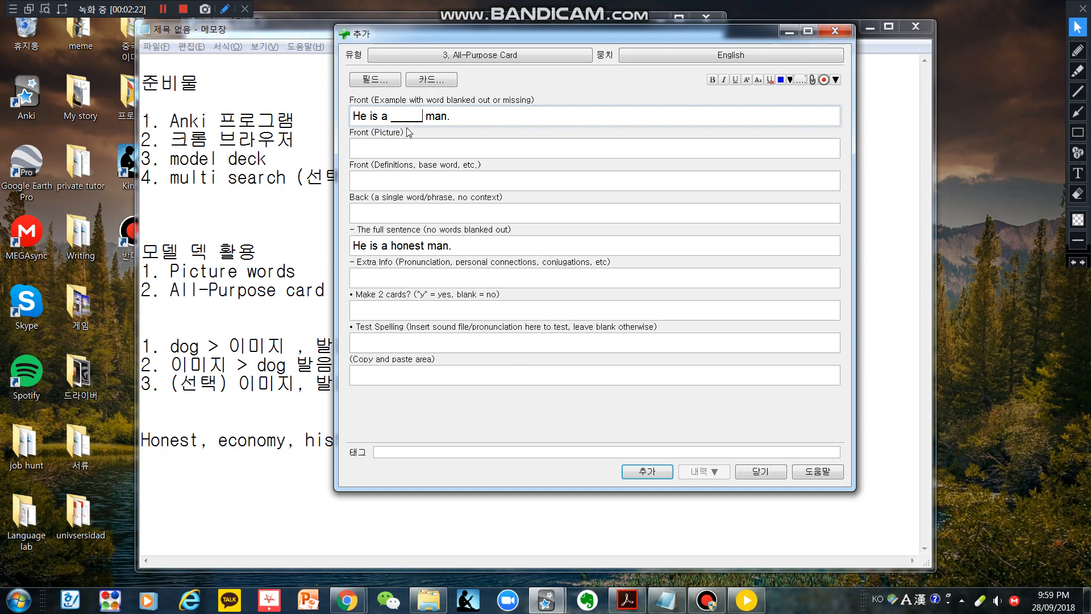
Examine the note's Front (Picture) and Front (Definitions, base word, etc.) fields
{"action": "left_click_drag", "start_coordinate": [362, 132], "coordinate": [399, 133]}
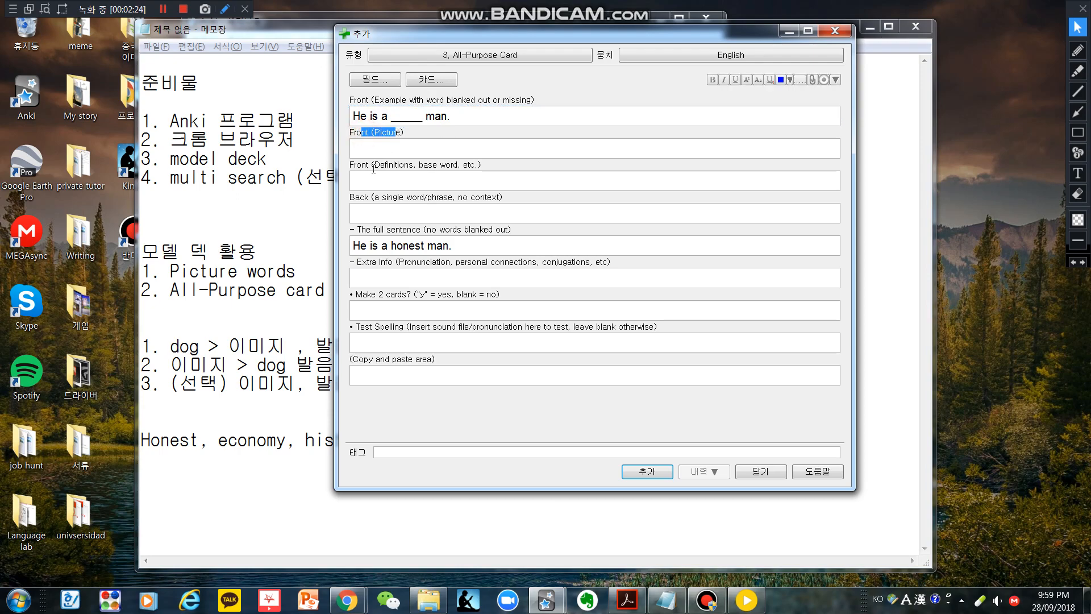
{"action": "left_click_drag", "start_coordinate": [363, 166], "coordinate": [492, 166]}
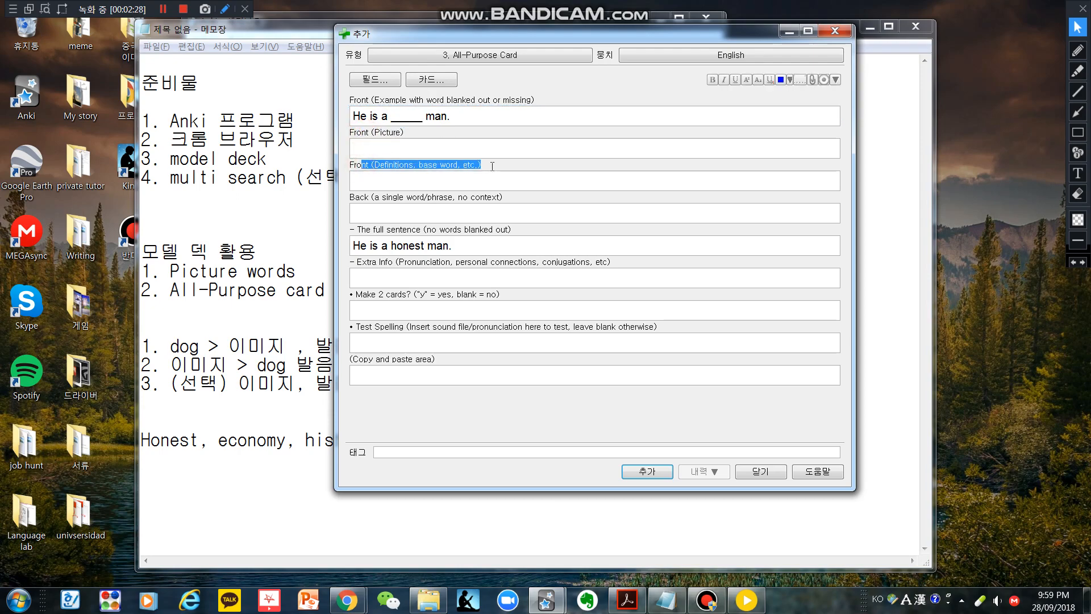
{"action": "left_click", "coordinate": [492, 166]}
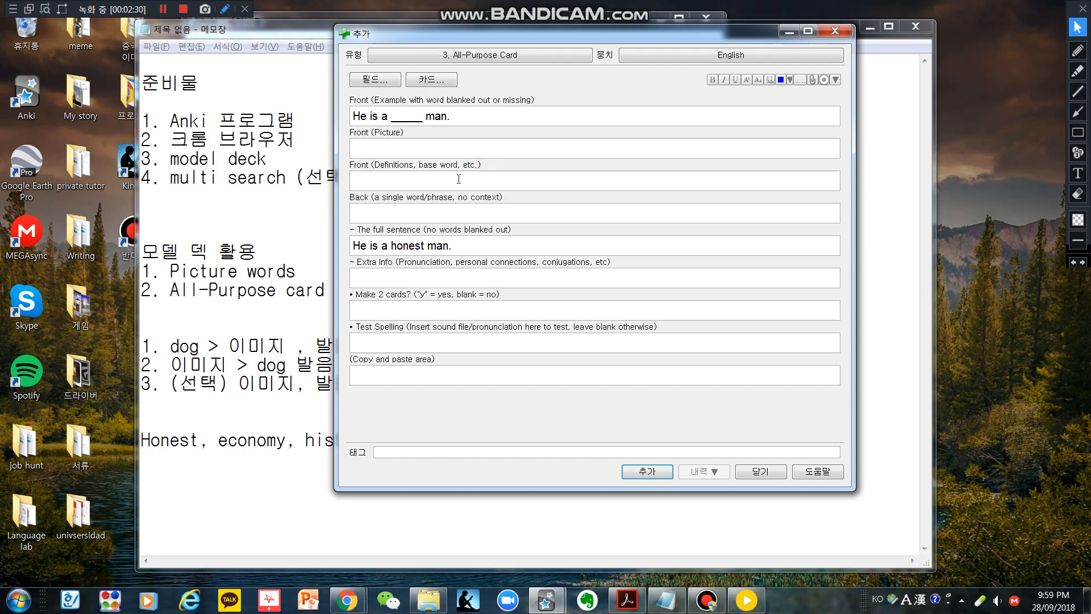
{"action": "left_click", "coordinate": [390, 145]}
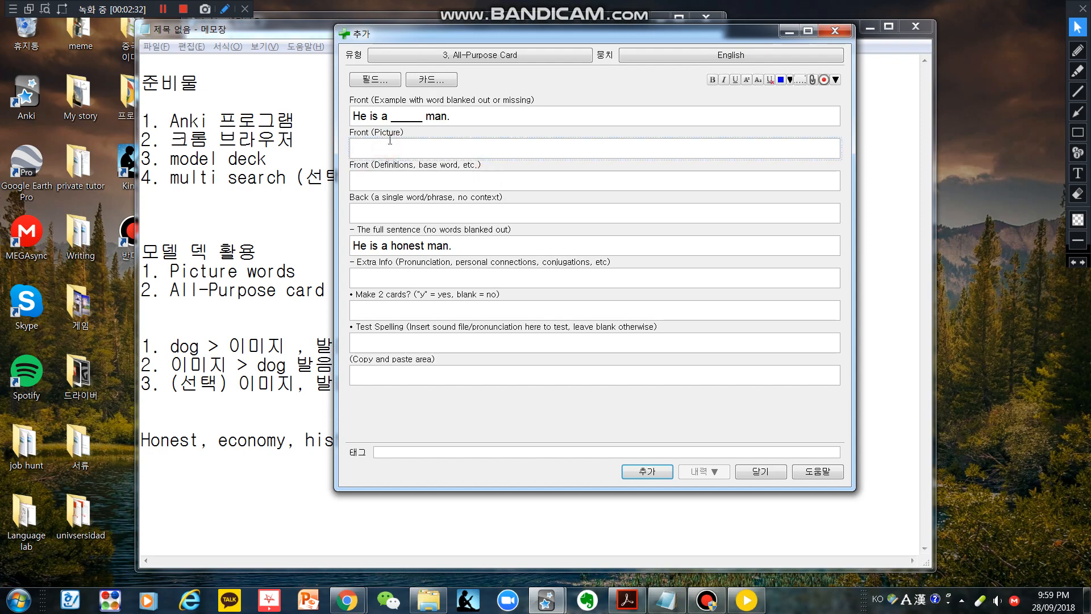
{"action": "left_click", "coordinate": [391, 136]}
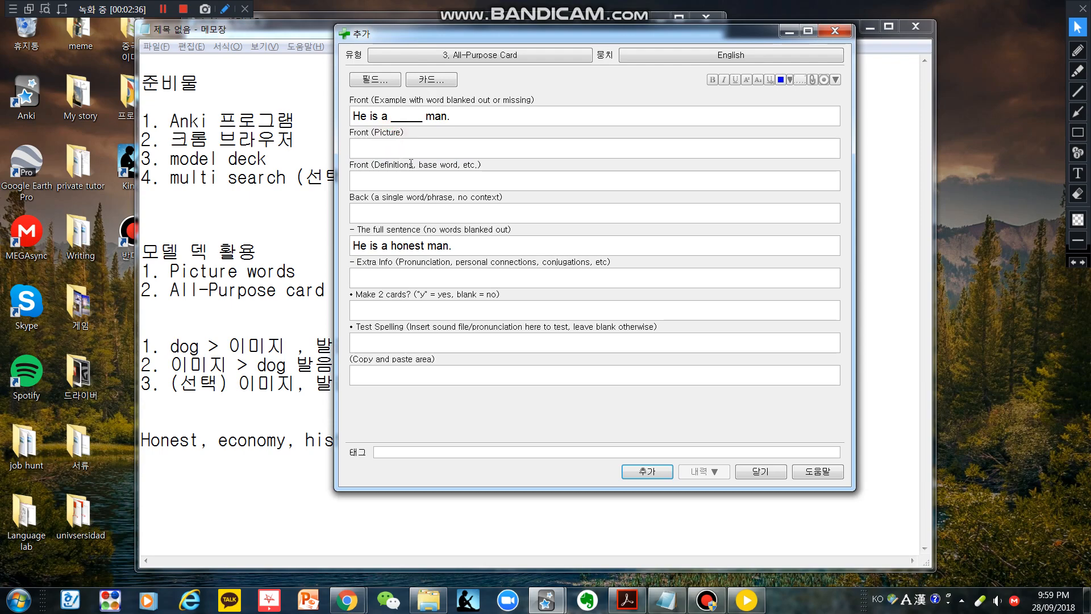
{"action": "left_click_drag", "start_coordinate": [373, 165], "coordinate": [409, 166]}
{"action": "left_click", "coordinate": [401, 181]}
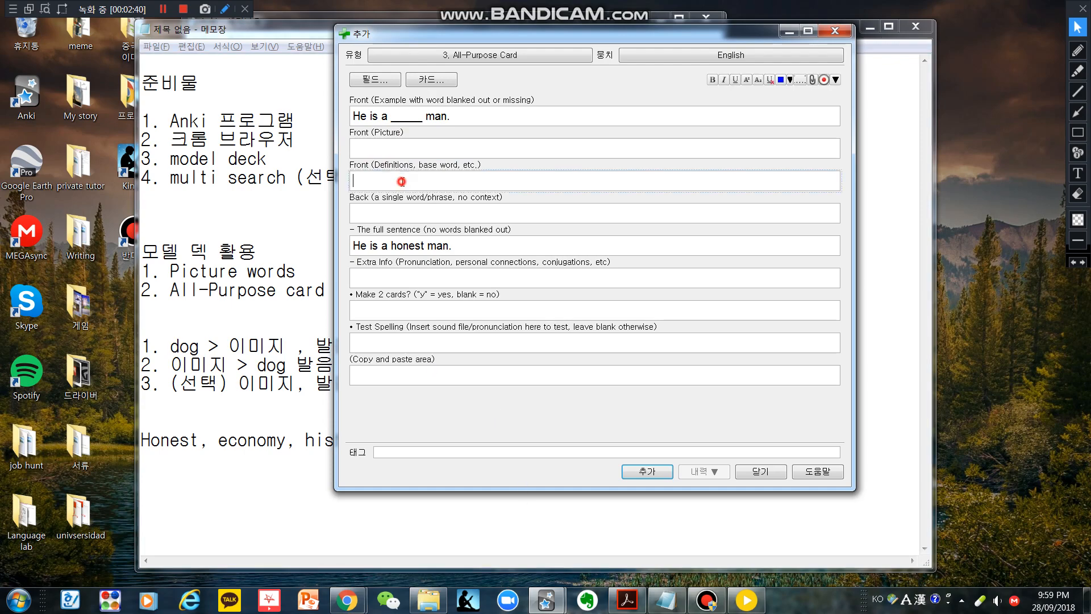
Switch to the MultiEN.html page in Chrome and run a multi-site search for "honest"
{"action": "mouse_move", "coordinate": [346, 599]}
{"action": "left_click", "coordinate": [384, 551]}
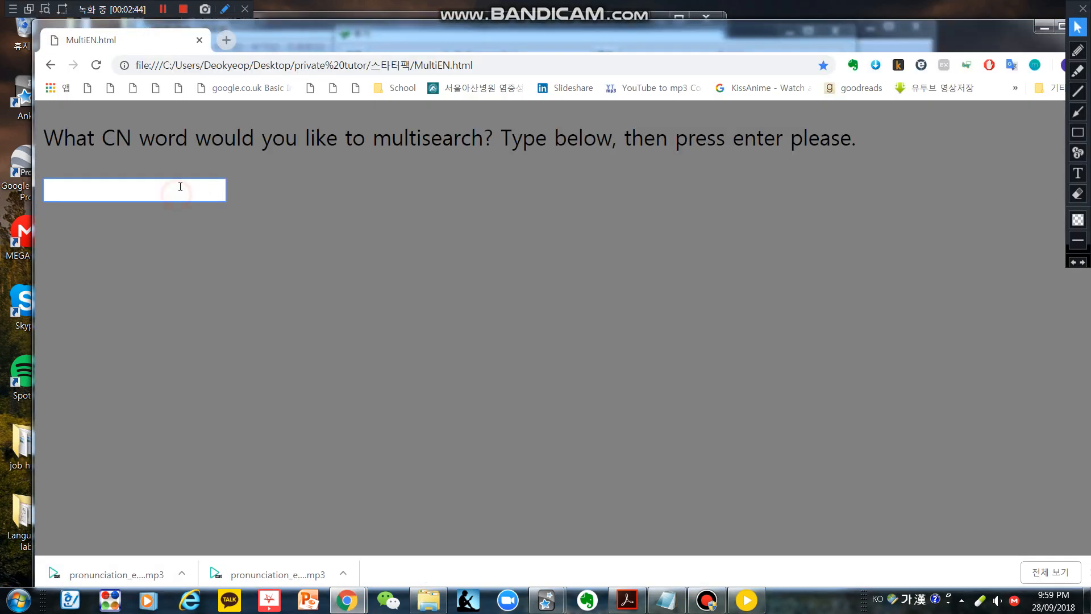
{"action": "type", "text": "ㅗ"}
{"action": "key", "text": "BackSpace"}
{"action": "key", "text": "Hangul"}
{"action": "type", "text": "honest"}
{"action": "key", "text": "Return"}
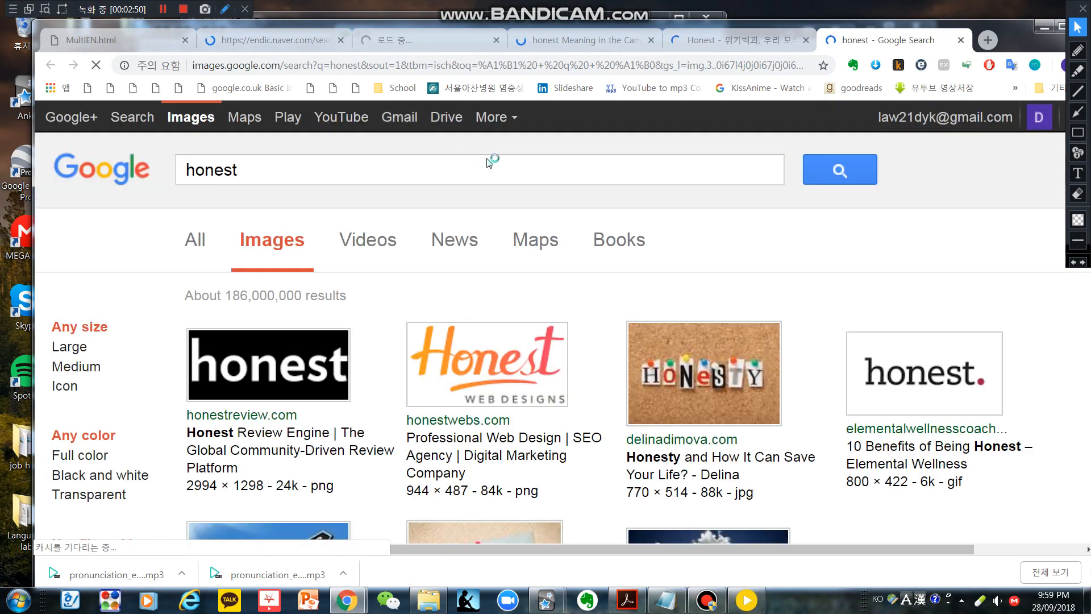
Browse the Google image results for a picture that illustrates "honest"
{"action": "scroll", "coordinate": [670, 204], "scroll_direction": "down", "scroll_amount": 1}
{"action": "scroll", "coordinate": [682, 215], "scroll_direction": "down", "scroll_amount": 10}
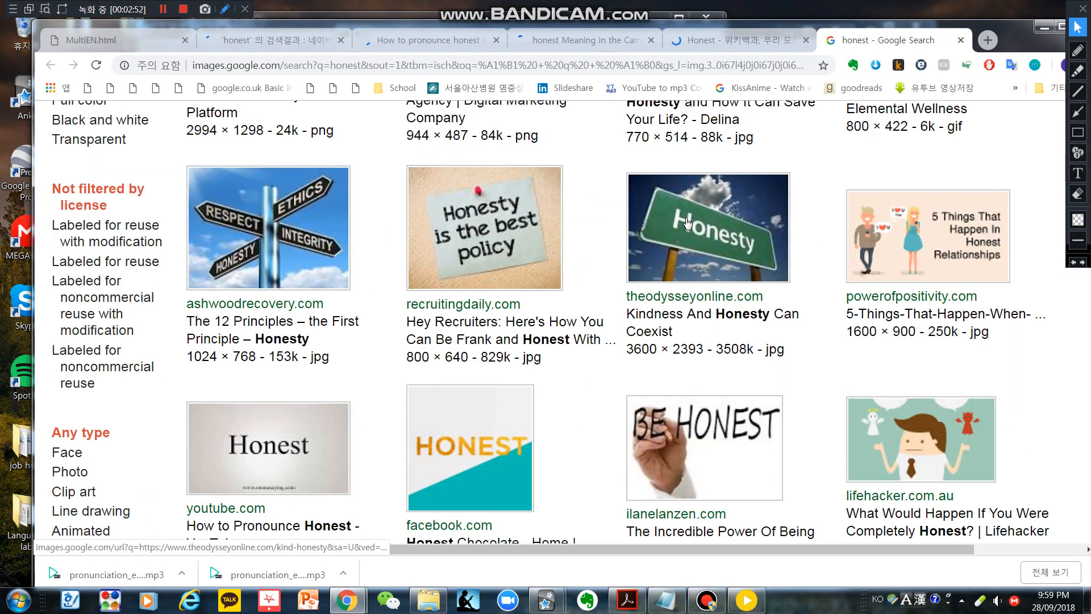
{"action": "scroll", "coordinate": [716, 257], "scroll_direction": "down", "scroll_amount": 4}
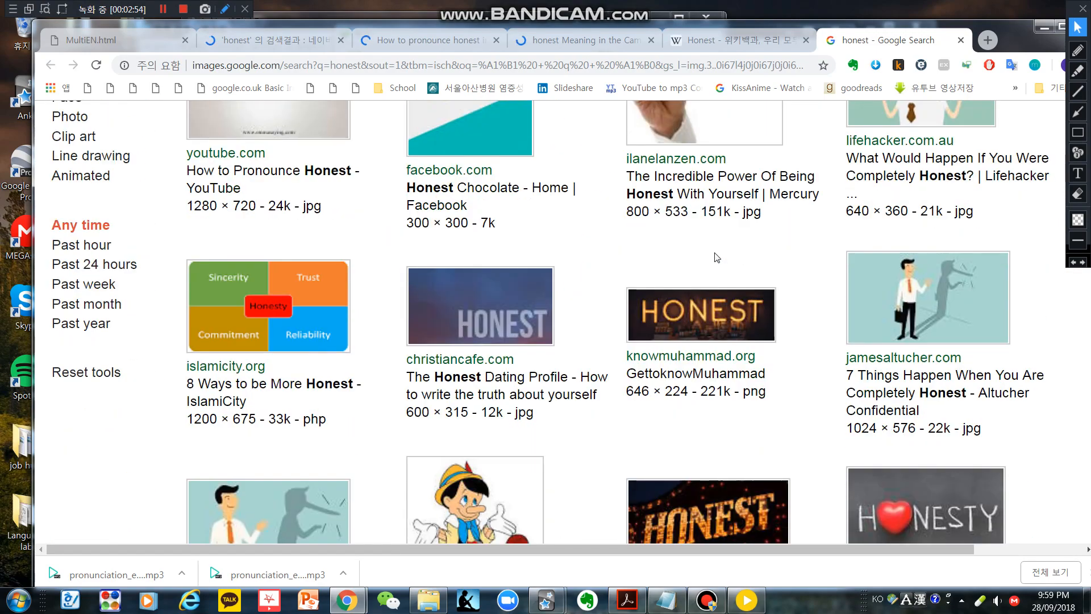
{"action": "scroll", "coordinate": [702, 235], "scroll_direction": "up", "scroll_amount": 11}
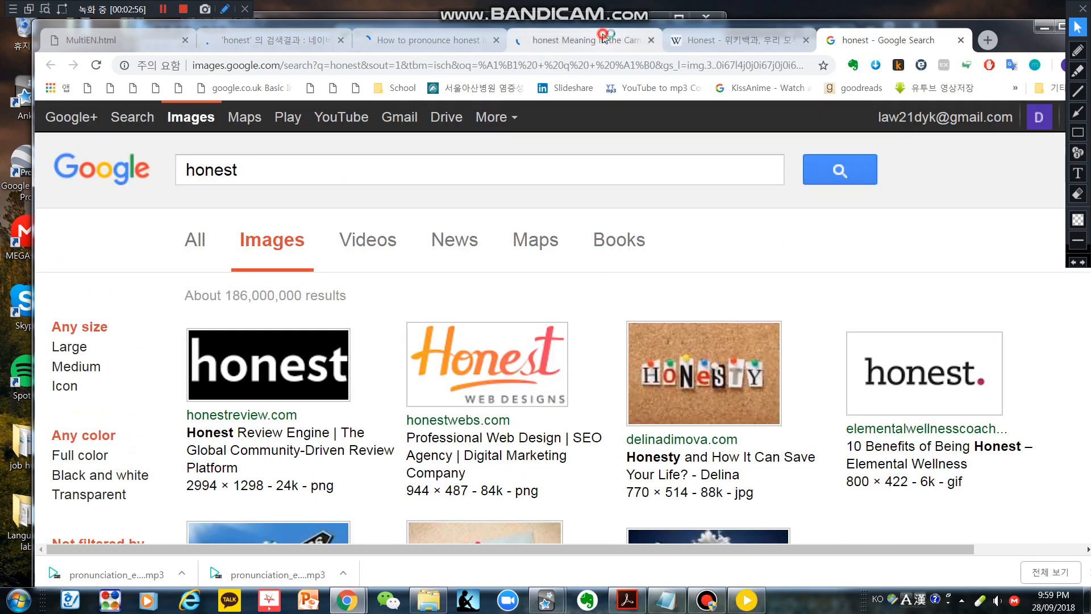
Compare the entries for "honest" in the Cambridge and Naver dictionaries, ending on the Cambridge definition
{"action": "left_click", "coordinate": [603, 39]}
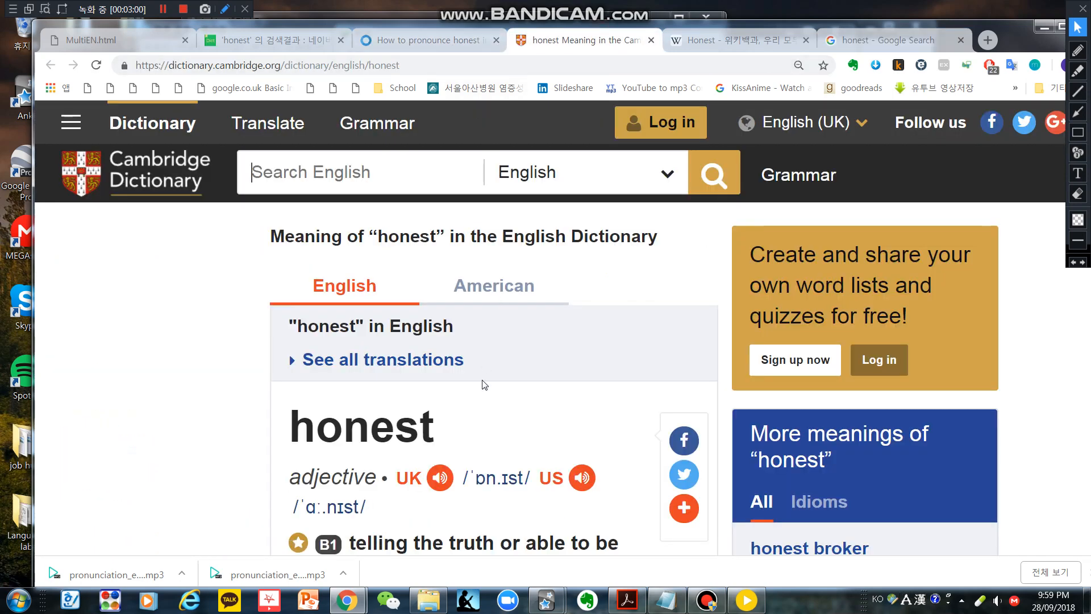
{"action": "scroll", "coordinate": [483, 385], "scroll_direction": "down", "scroll_amount": 2}
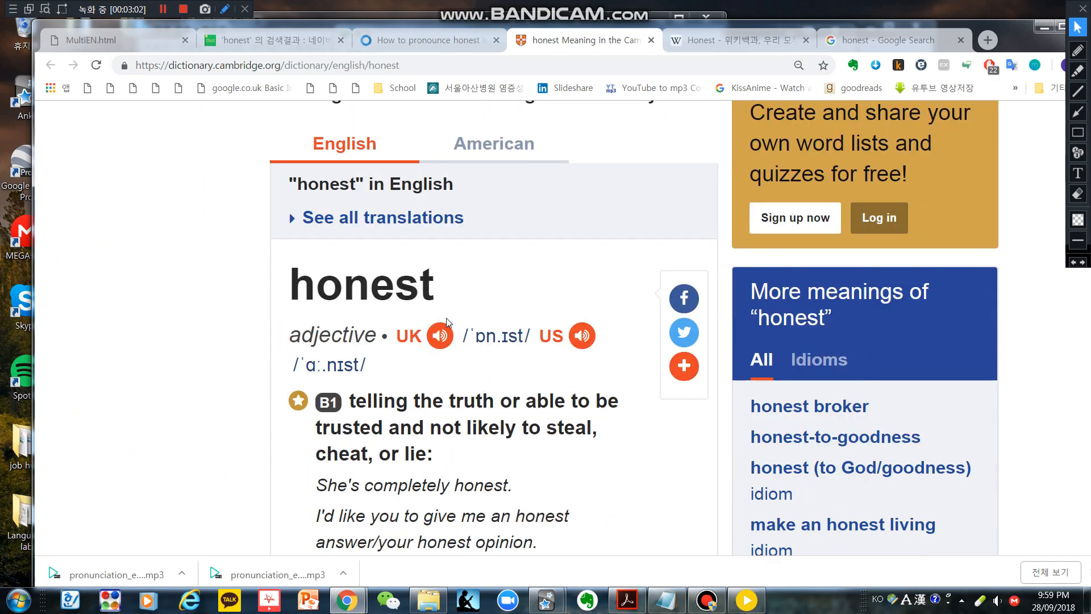
{"action": "left_click", "coordinate": [289, 41]}
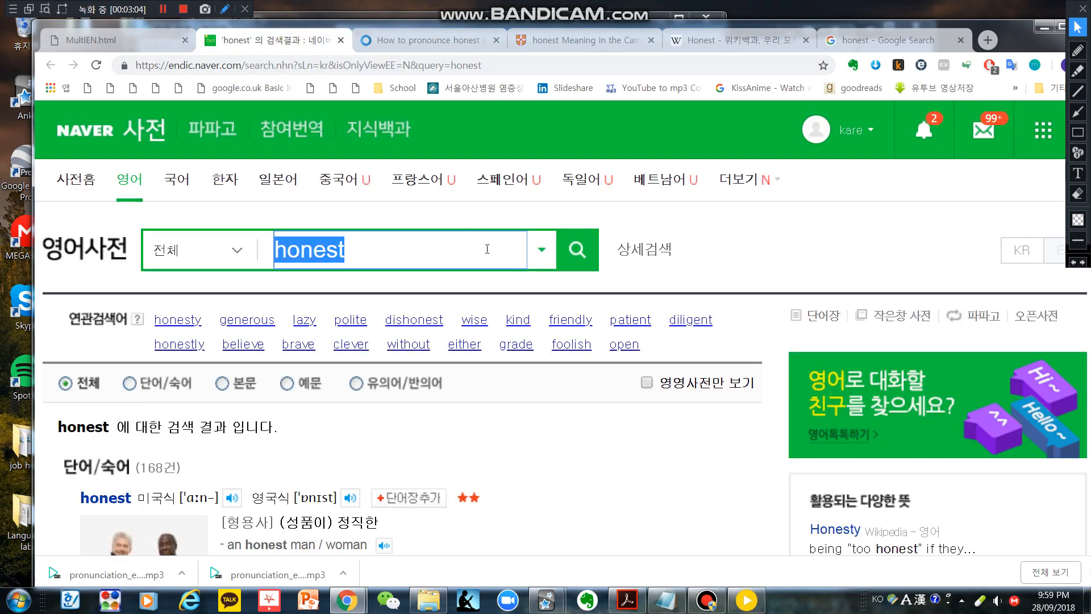
{"action": "scroll", "coordinate": [493, 286], "scroll_direction": "down", "scroll_amount": 2}
{"action": "scroll", "coordinate": [493, 286], "scroll_direction": "down", "scroll_amount": 2}
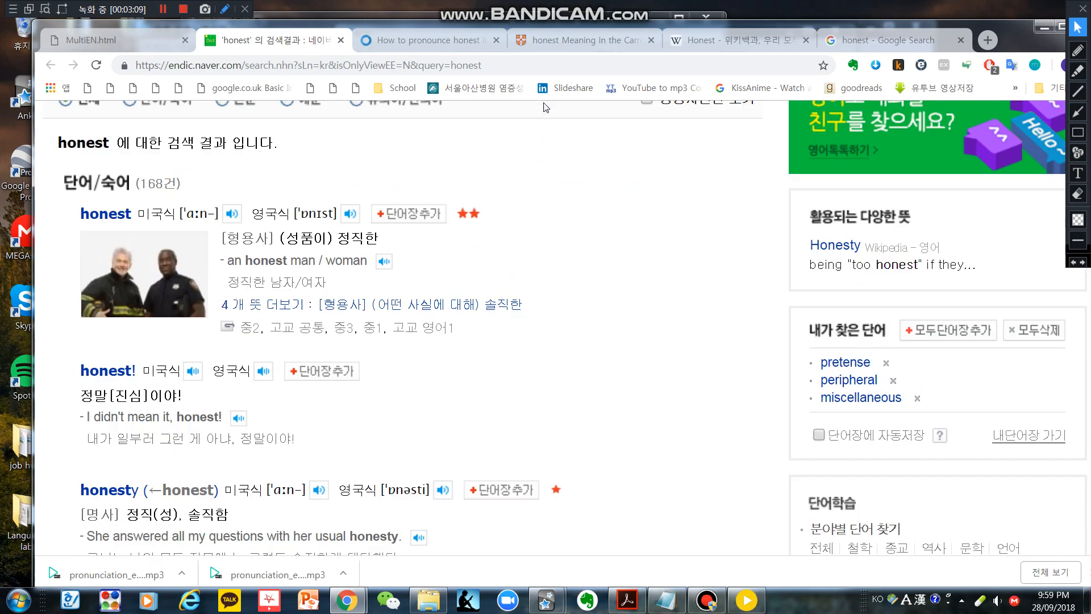
{"action": "left_click", "coordinate": [564, 42]}
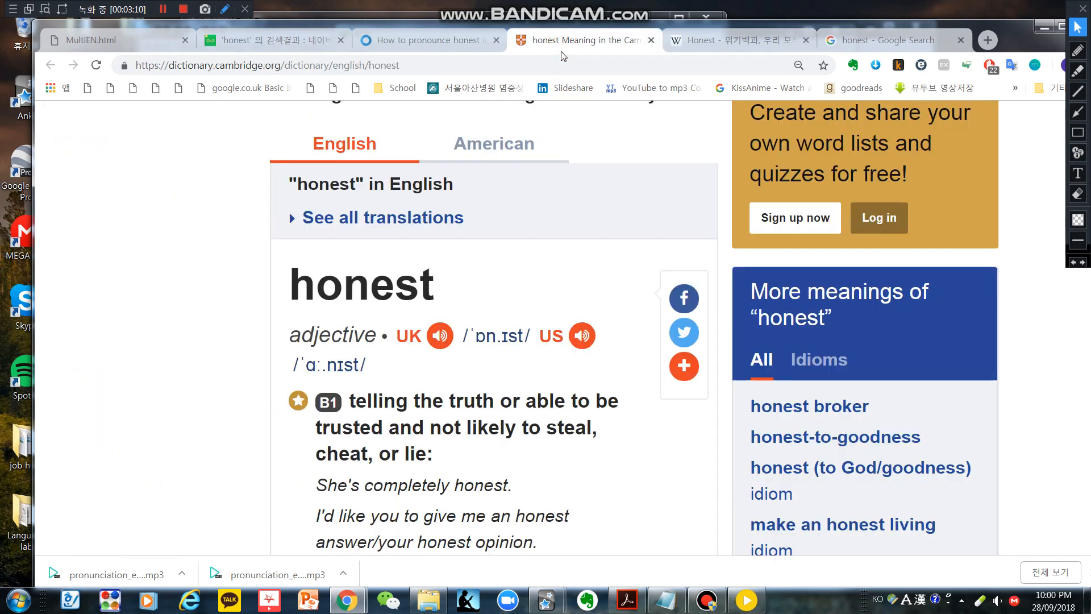
Compare the Korean meaning of "honest" in the Naver dictionary with the English definition in the Cambridge dictionary
{"action": "left_click", "coordinate": [284, 41]}
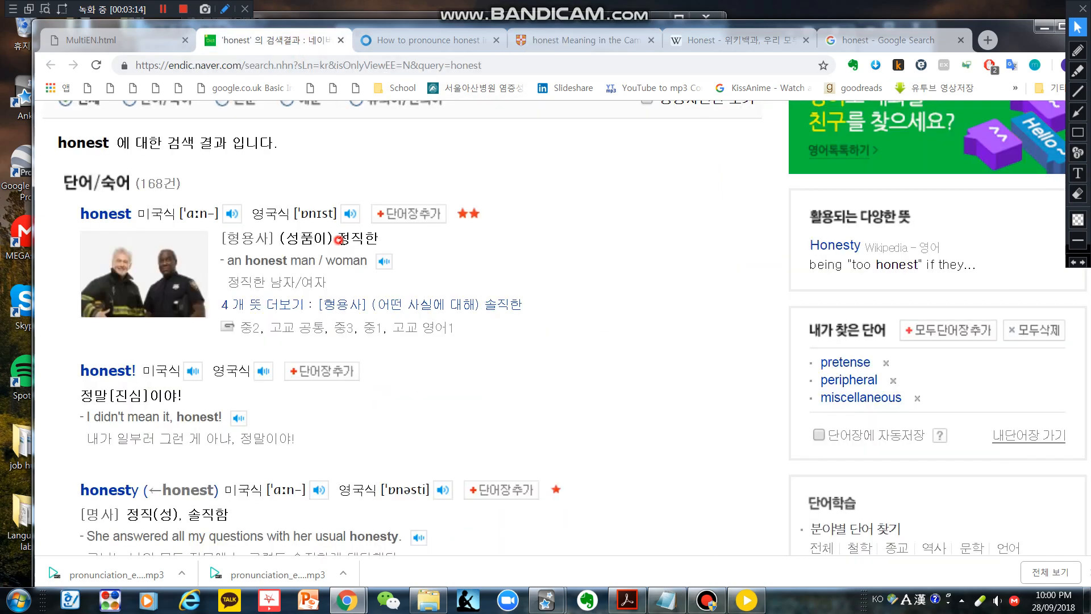
{"action": "left_click_drag", "start_coordinate": [337, 239], "coordinate": [379, 240]}
{"action": "left_click", "coordinate": [390, 246]}
{"action": "left_click_drag", "start_coordinate": [379, 239], "coordinate": [285, 239]}
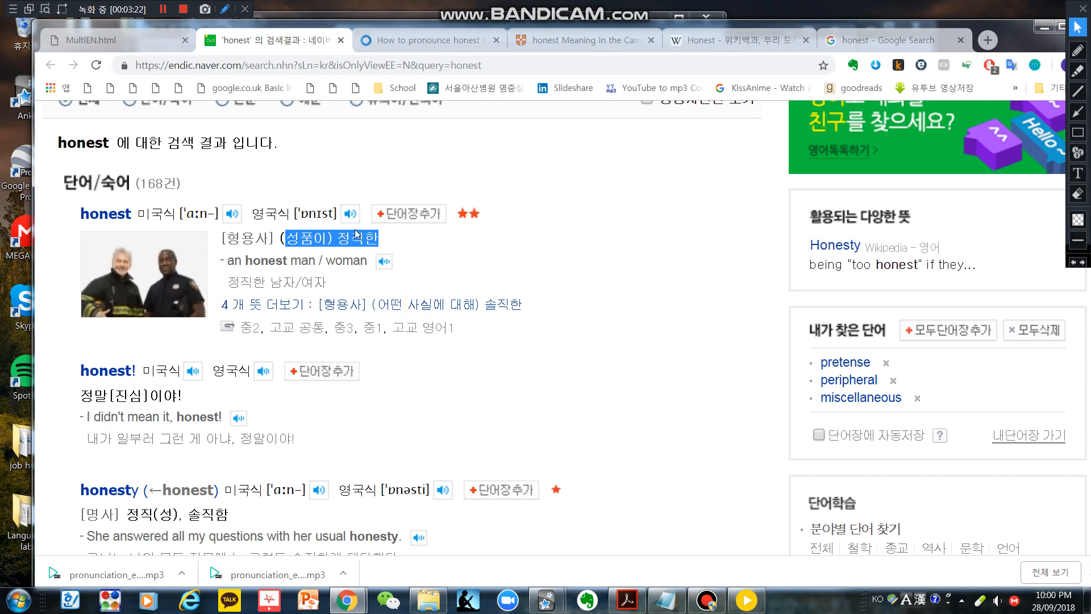
{"action": "left_click", "coordinate": [407, 234]}
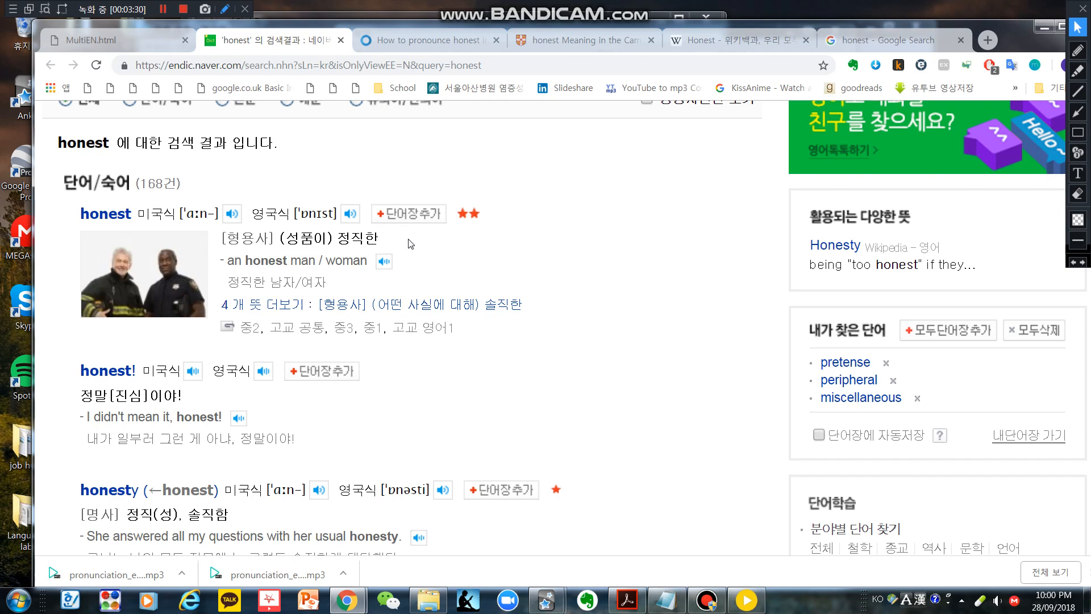
{"action": "left_click", "coordinate": [555, 46]}
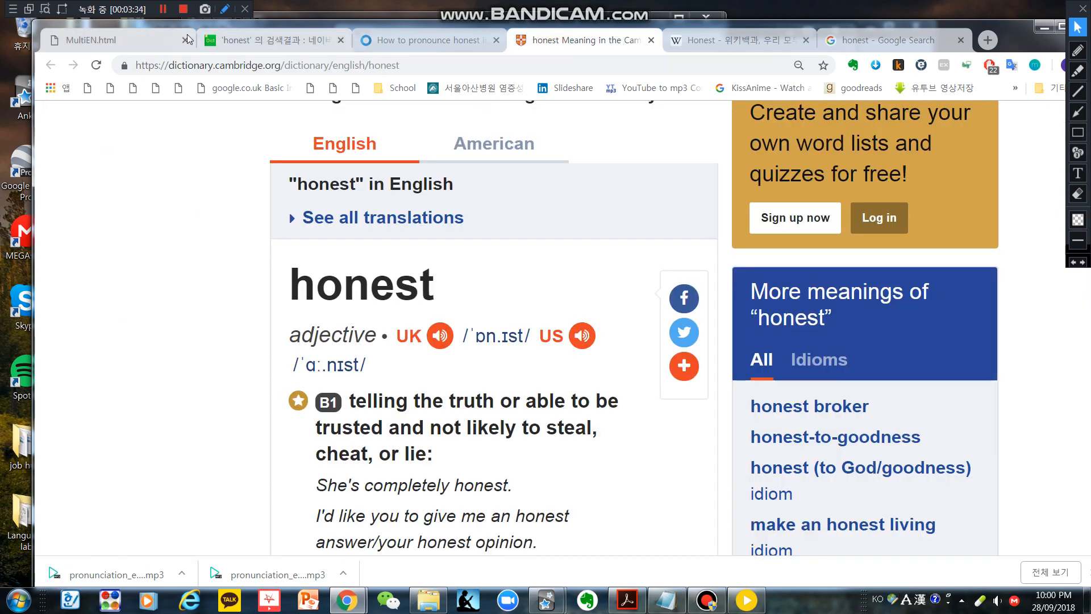
{"action": "left_click", "coordinate": [249, 40]}
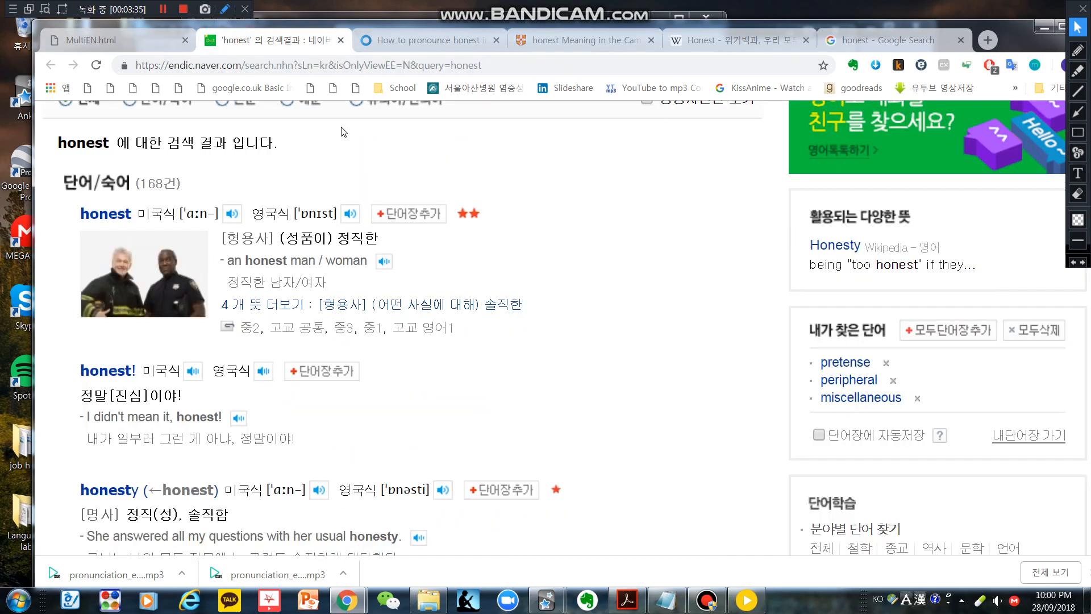
{"action": "left_click", "coordinate": [562, 45]}
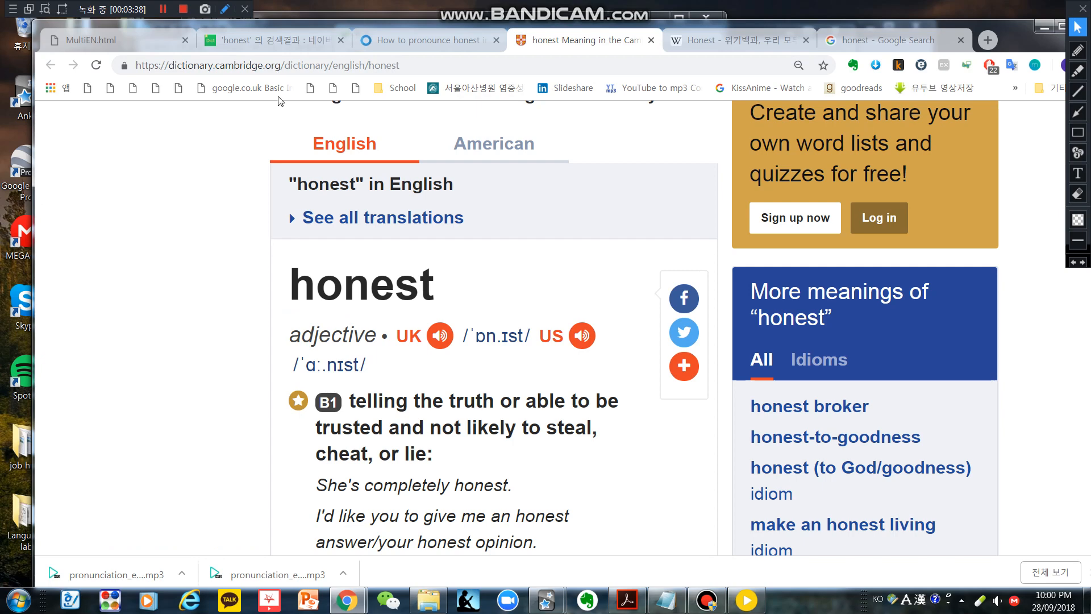
{"action": "left_click", "coordinate": [248, 48]}
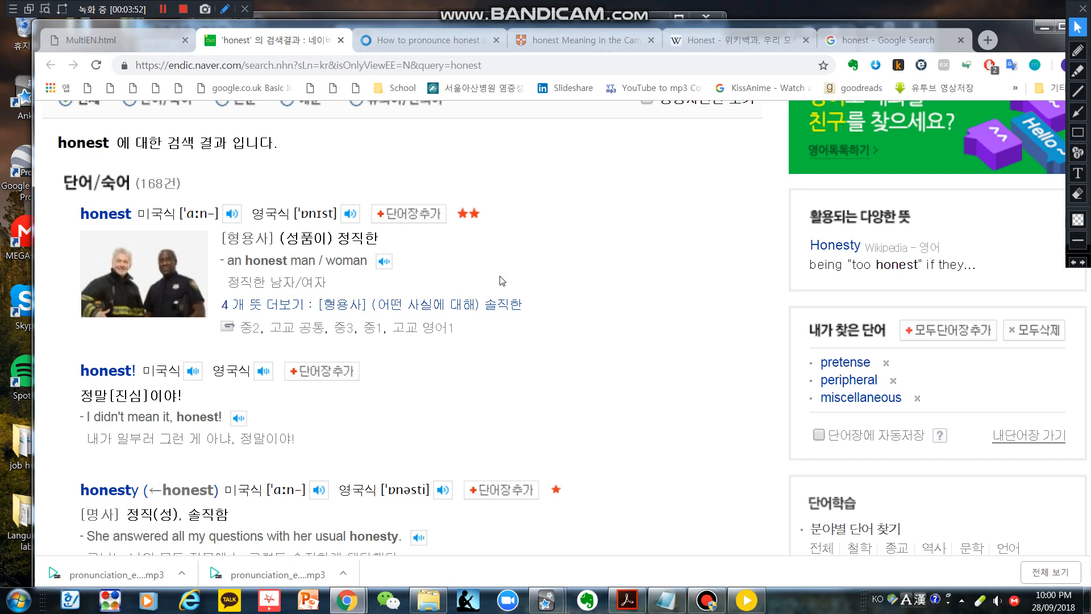
Copy the Cambridge B1 definition of "honest" into the Anki note's Front (Definitions, base word, etc.) field
{"action": "left_click", "coordinate": [545, 41]}
{"action": "left_click_drag", "start_coordinate": [463, 457], "coordinate": [346, 407]}
{"action": "key", "text": "ctrl+c"}
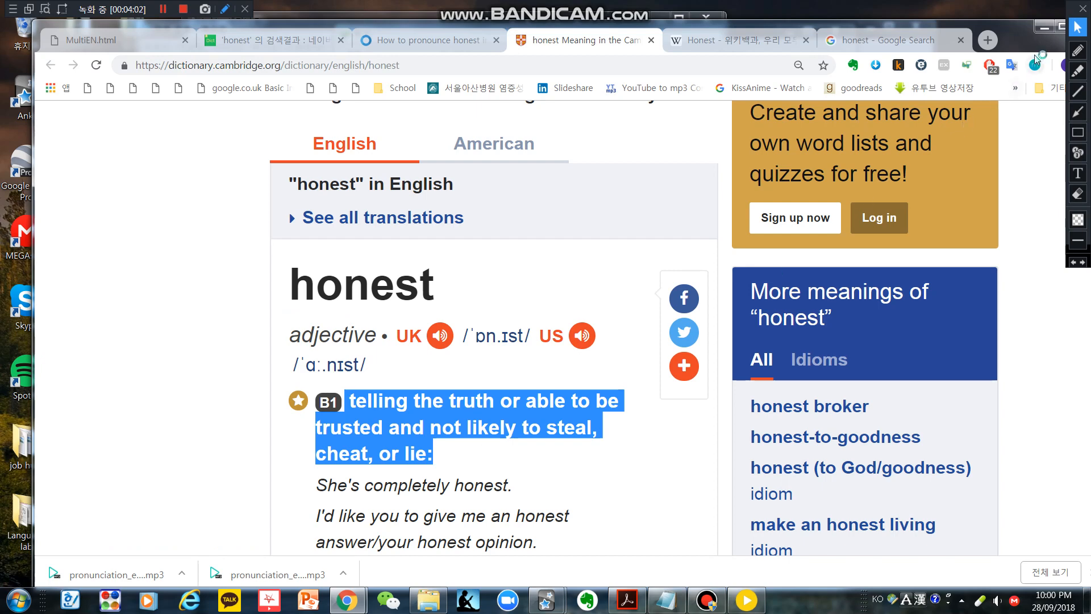
{"action": "left_click", "coordinate": [1043, 27]}
{"action": "left_click", "coordinate": [523, 179]}
{"action": "key", "text": "ctrl+v"}
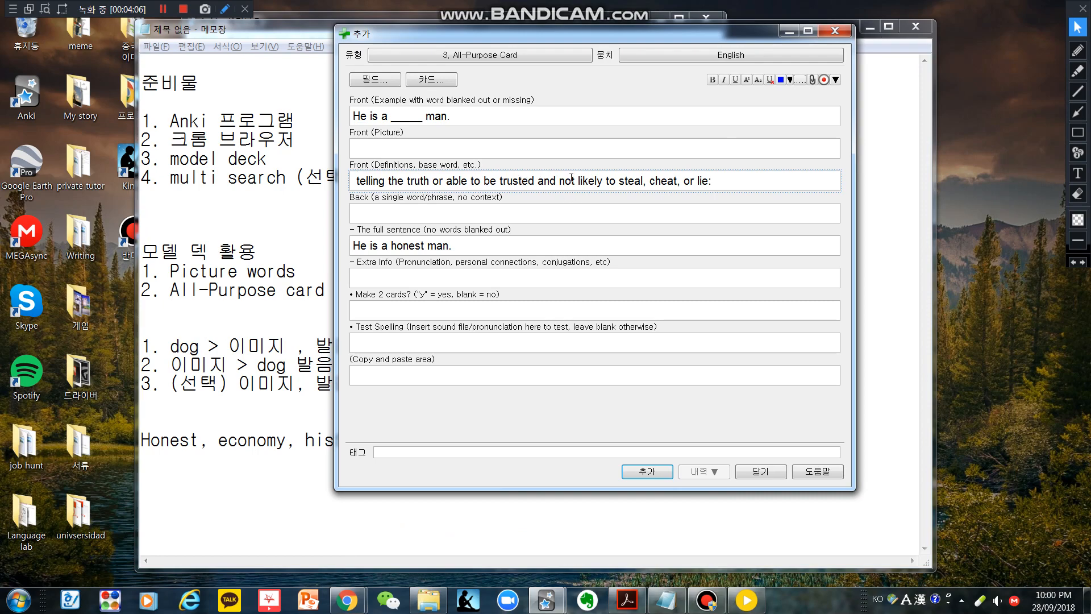
{"action": "key", "text": "Return"}
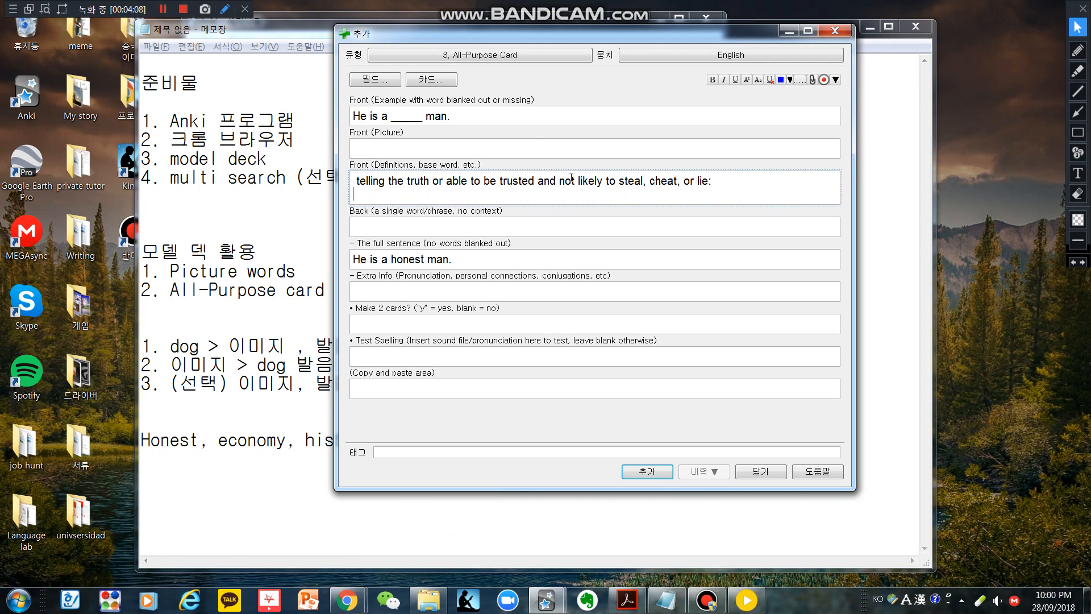
{"action": "key", "text": "Hangul"}
{"action": "key", "text": "BackSpace"}
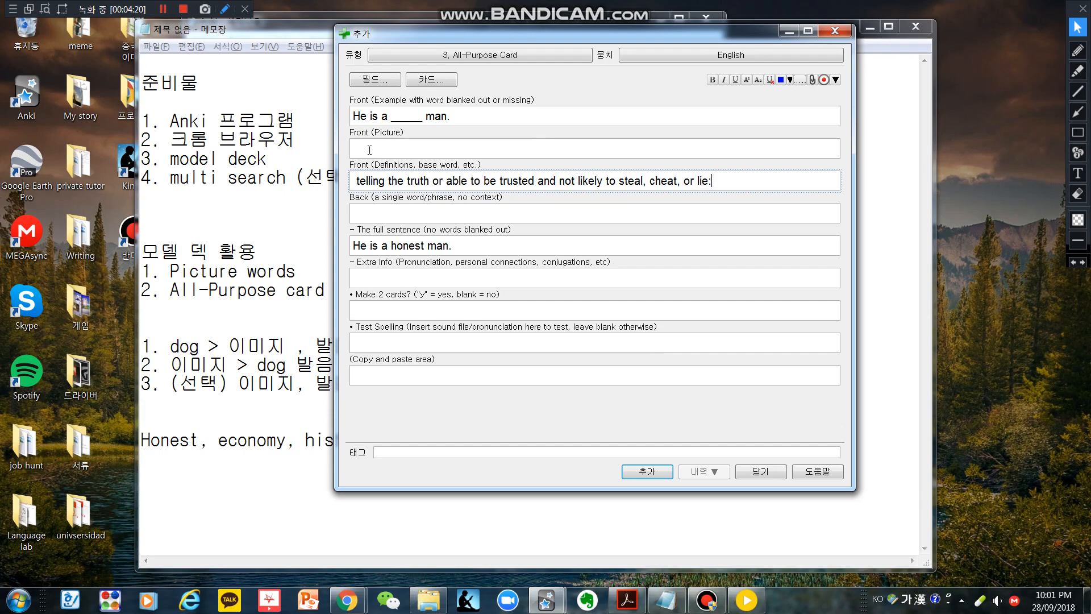
Return to Chrome and look through the Google image results for "honest" for the Front (Picture) field
{"action": "key", "text": "shift+Tab"}
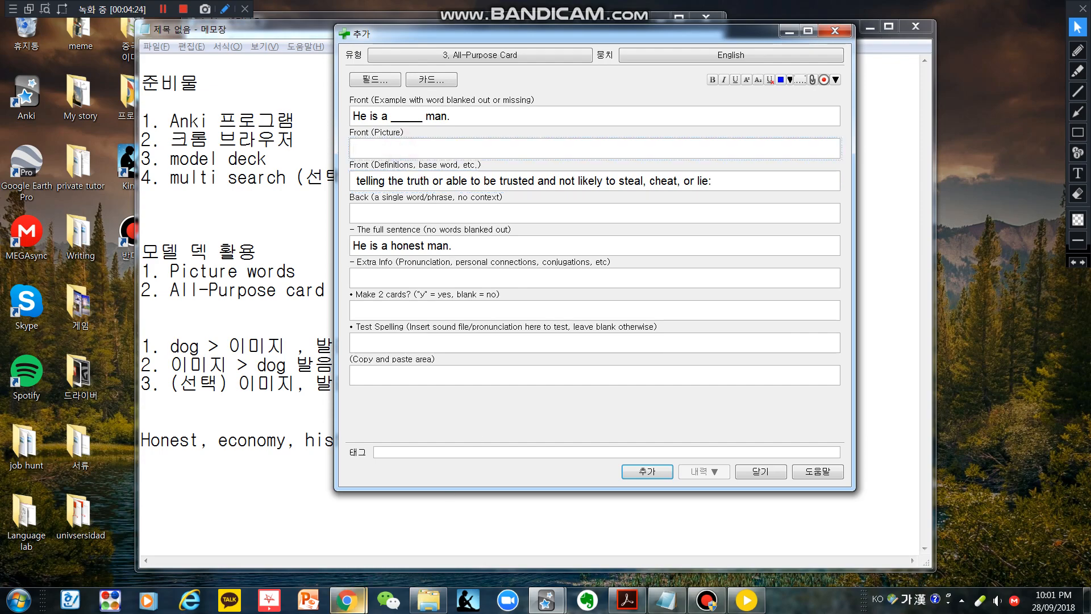
{"action": "mouse_move", "coordinate": [347, 599]}
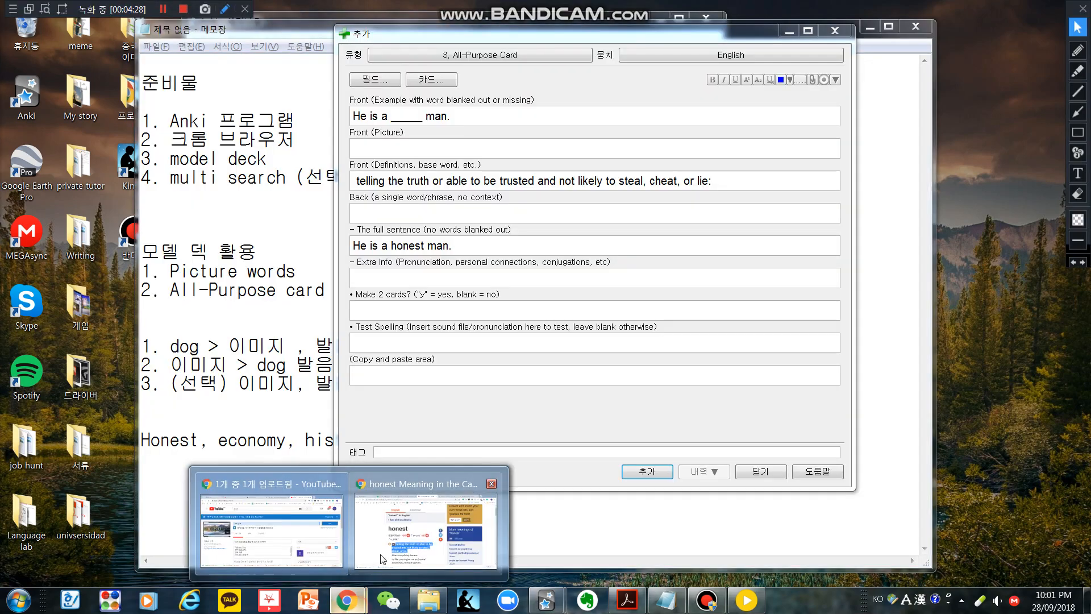
{"action": "left_click", "coordinate": [434, 531]}
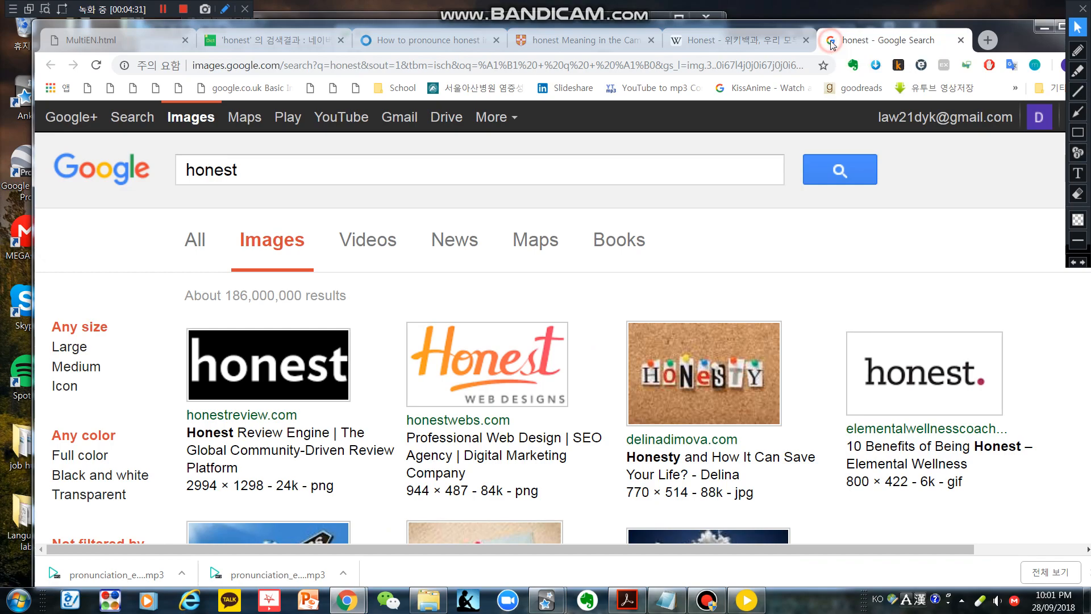
{"action": "left_click", "coordinate": [831, 41]}
{"action": "scroll", "coordinate": [718, 359], "scroll_direction": "down", "scroll_amount": 15}
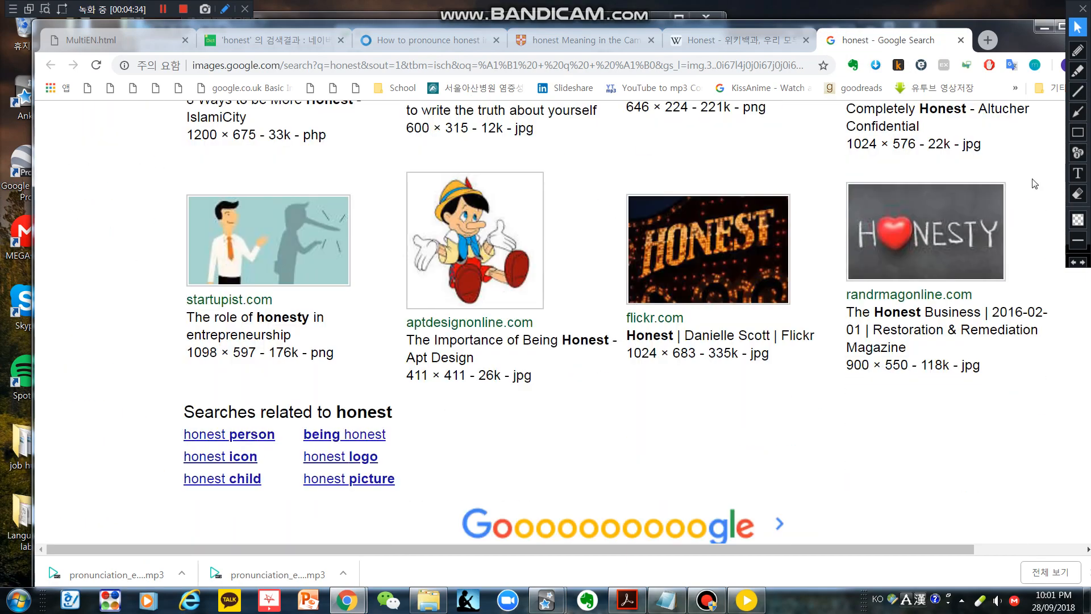
{"action": "scroll", "coordinate": [1033, 184], "scroll_direction": "up", "scroll_amount": 15}
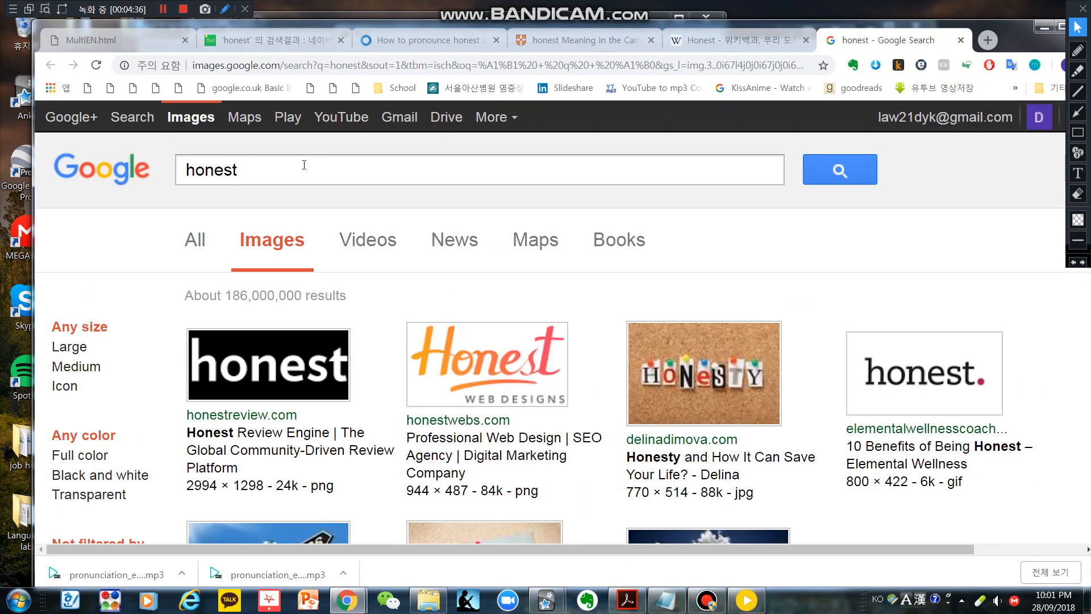
Replace the image search term with "교황" and run the search
{"action": "double_click", "coordinate": [303, 165]}
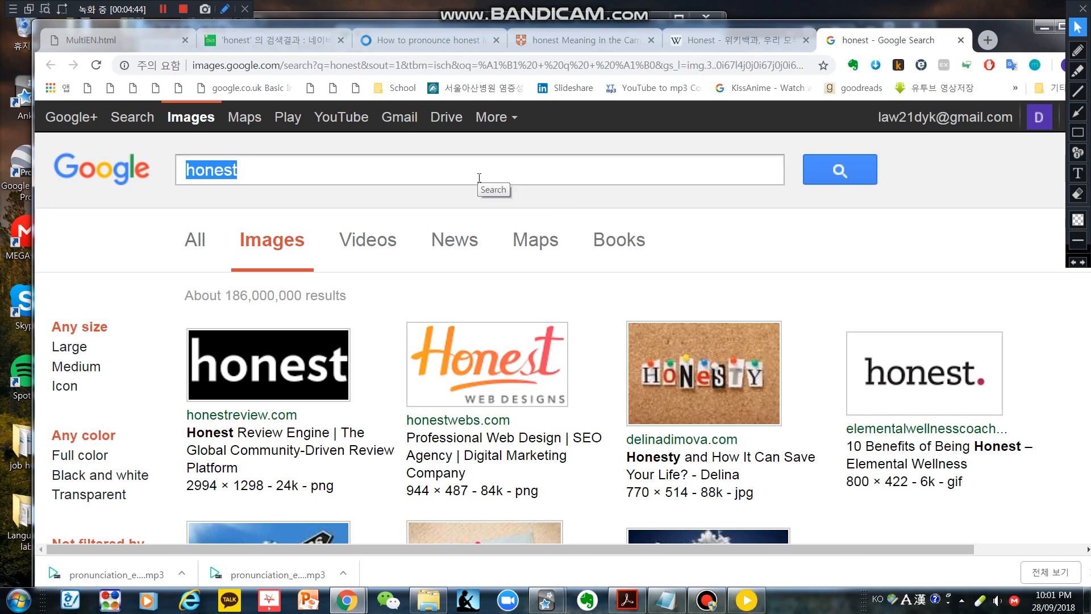
{"action": "type", "text": "d"}
{"action": "key", "text": "BackSpace"}
{"action": "key", "text": "Hangul"}
{"action": "type", "text": "교황"}
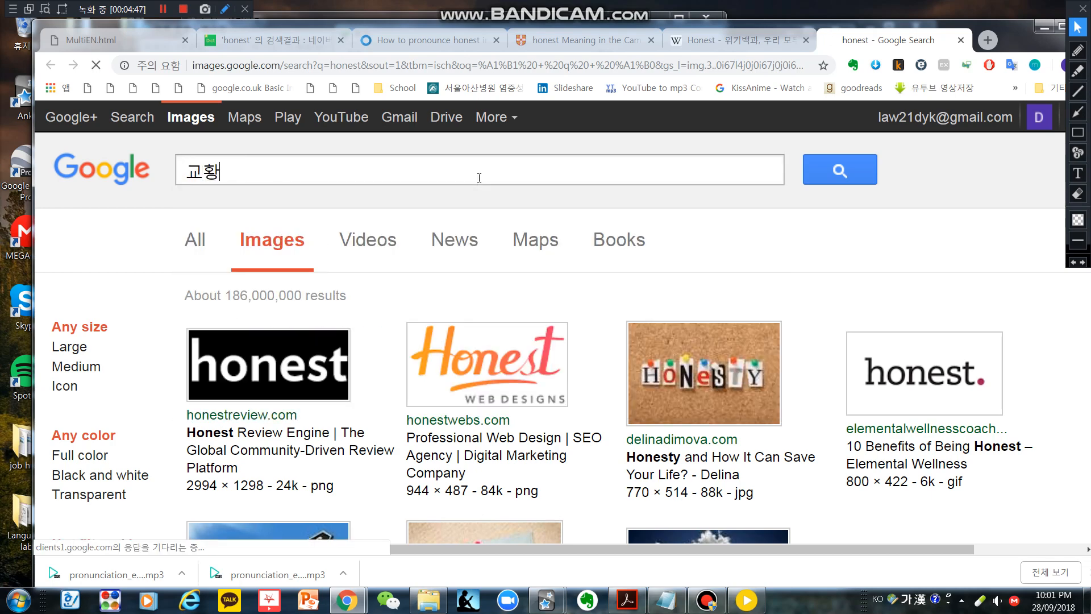
{"action": "key", "text": "Return"}
{"action": "scroll", "coordinate": [488, 187], "scroll_direction": "down", "scroll_amount": 2}
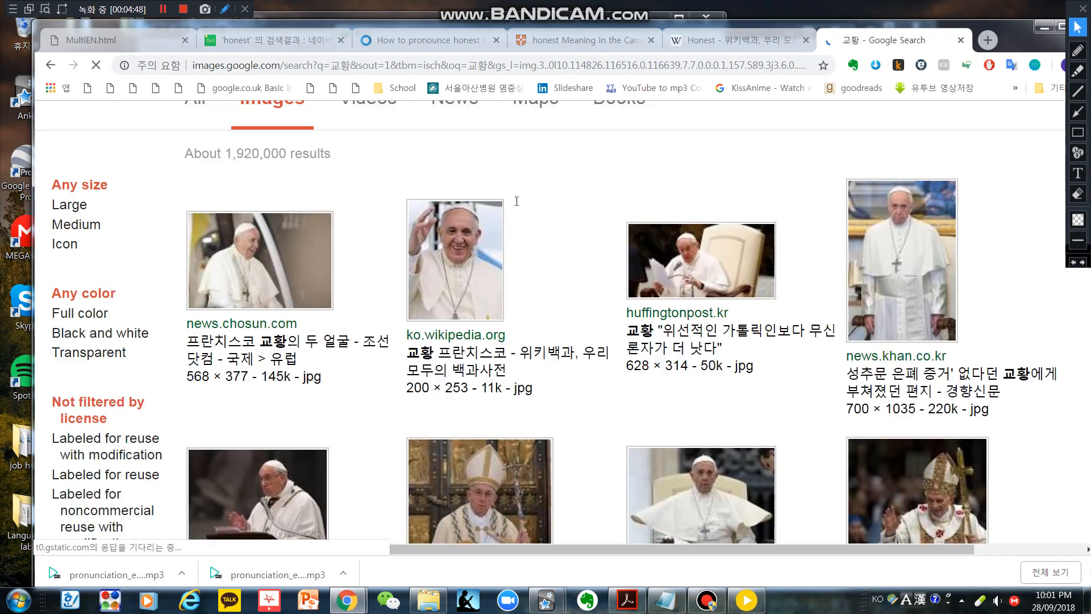
Copy the ko.wikipedia.org picture of the waving pope into the Anki note's Front (Picture) field
{"action": "right_click", "coordinate": [491, 268]}
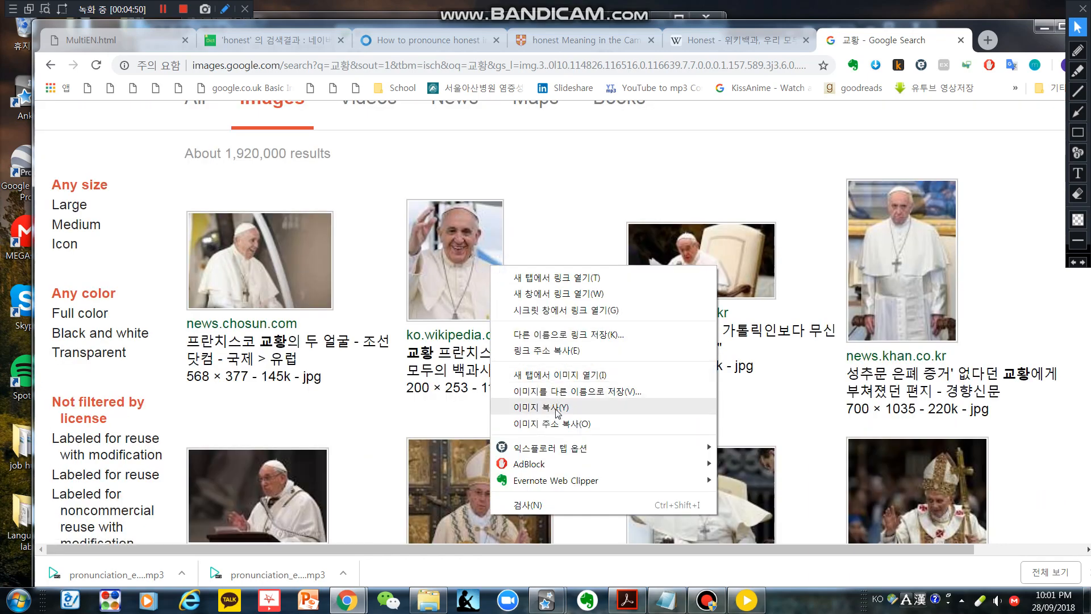
{"action": "left_click", "coordinate": [556, 408]}
{"action": "left_click", "coordinate": [1044, 27]}
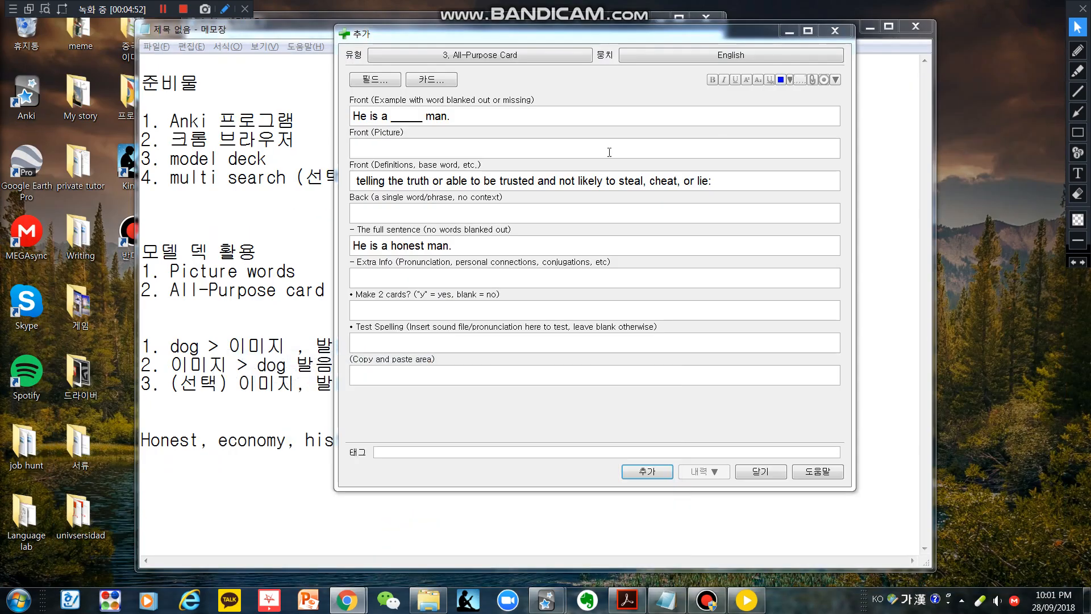
{"action": "left_click", "coordinate": [608, 151]}
{"action": "key", "text": "ctrl+v"}
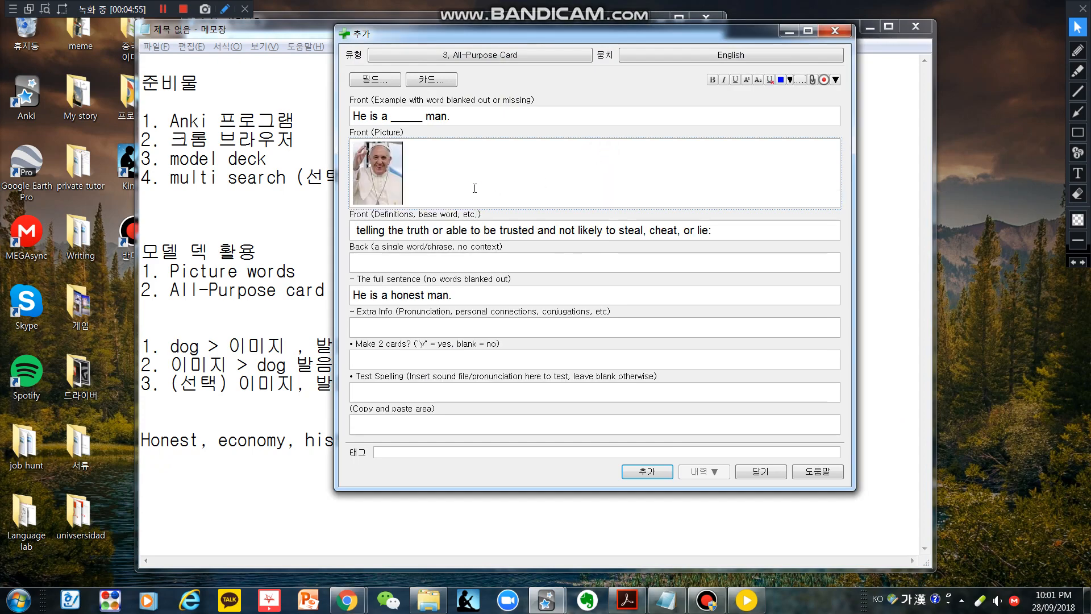
Enter "honest" in the Back (a single word/phrase, no context) field
{"action": "left_click", "coordinate": [414, 235]}
{"action": "left_click", "coordinate": [405, 177]}
{"action": "left_click", "coordinate": [434, 266]}
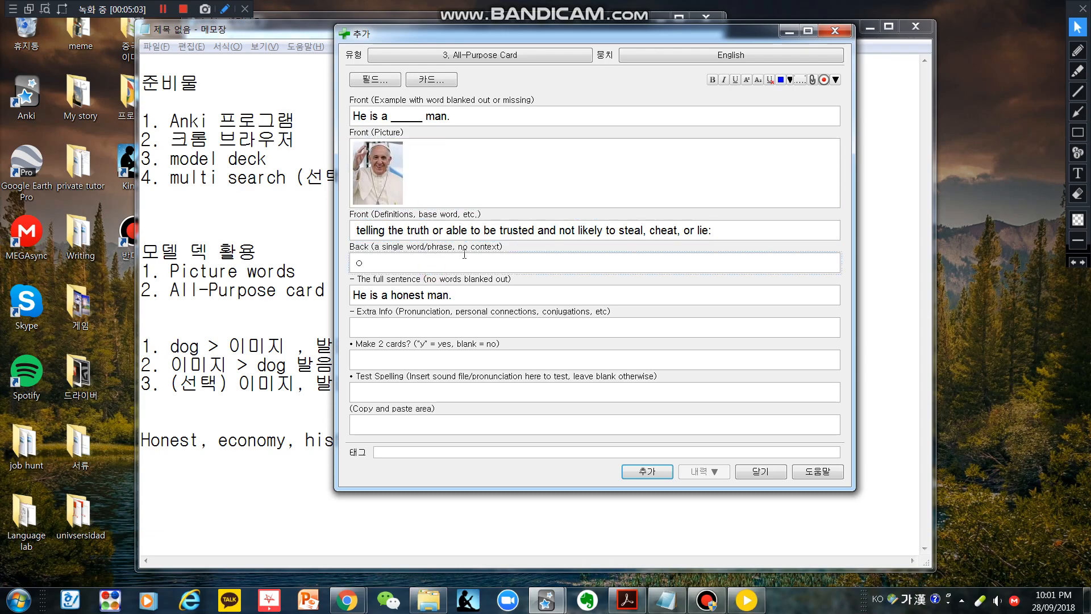
{"action": "key", "text": "Hangul"}
{"action": "type", "text": "honest"}
Download the 4-vote Canadian male pronunciation of "honest" from Forvo and add the mp3 to the note's Extra Info field
{"action": "left_click", "coordinate": [447, 327]}
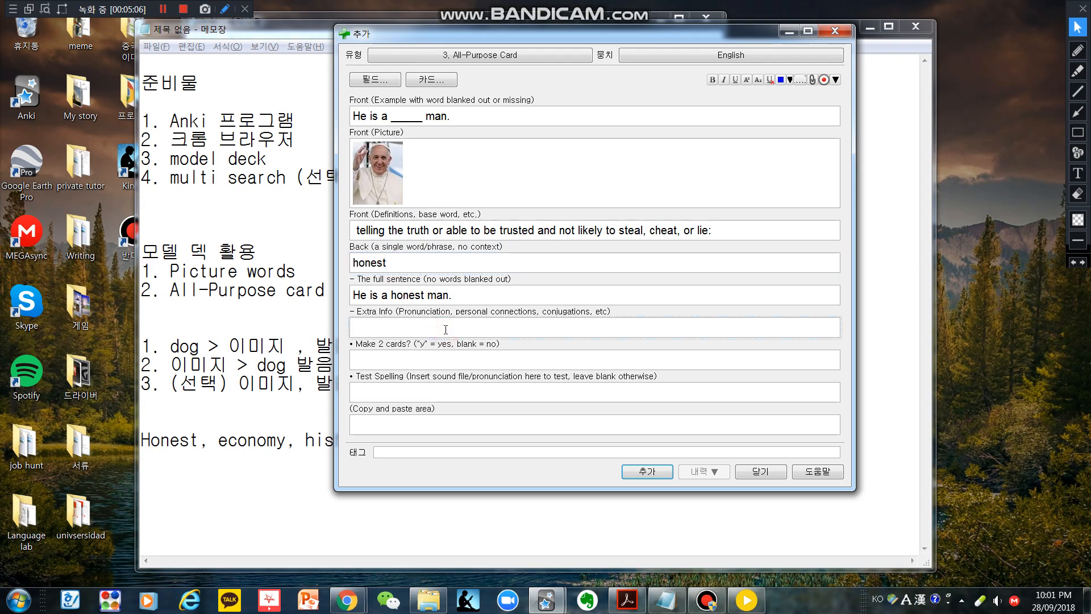
{"action": "left_click", "coordinate": [347, 600]}
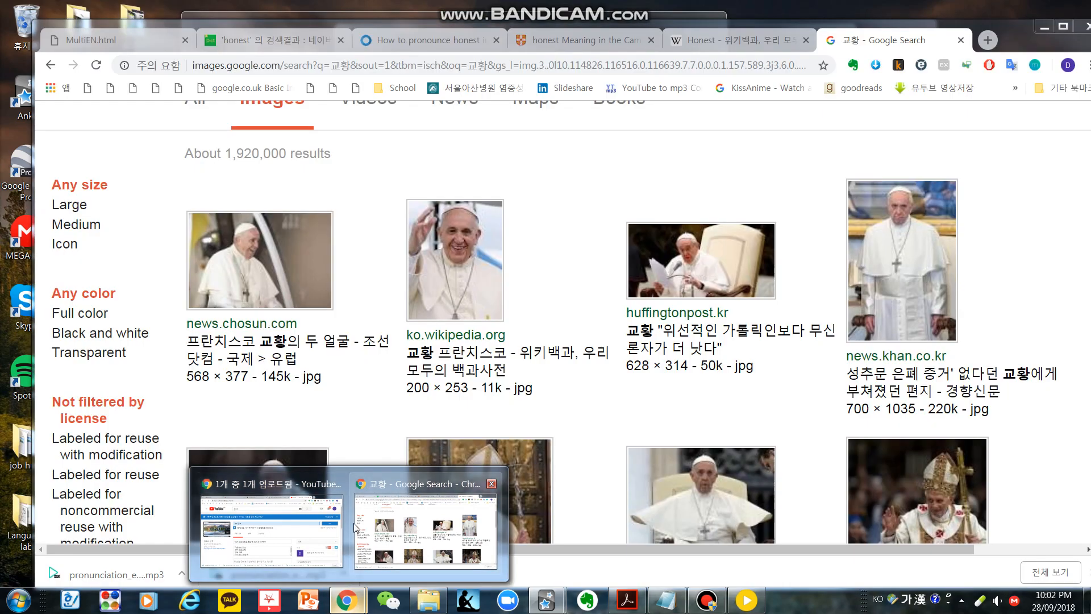
{"action": "left_click", "coordinate": [355, 525]}
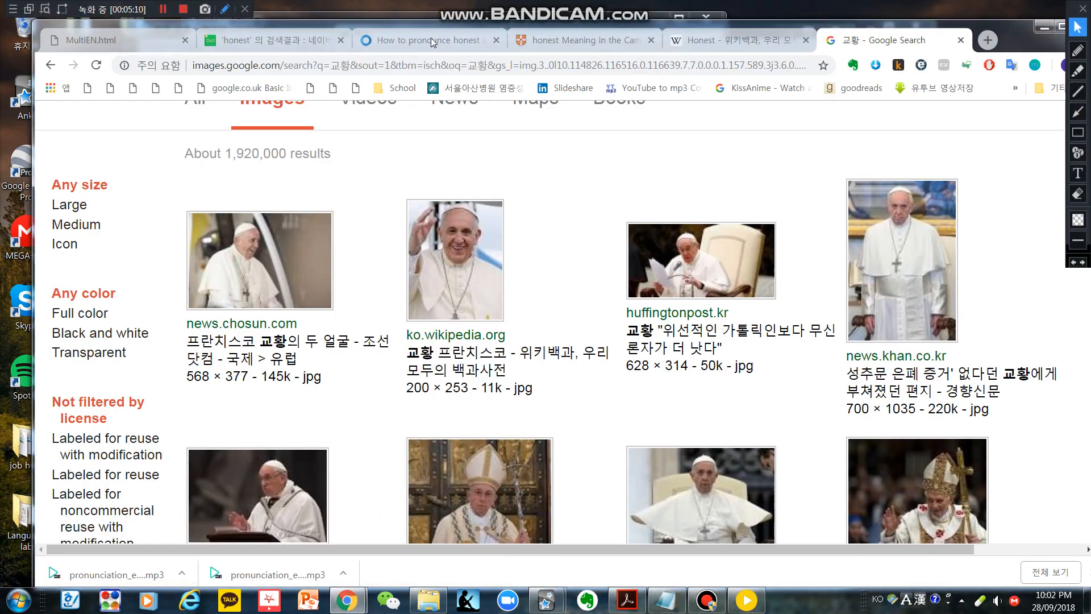
{"action": "left_click", "coordinate": [429, 40]}
{"action": "scroll", "coordinate": [456, 275], "scroll_direction": "down", "scroll_amount": 7}
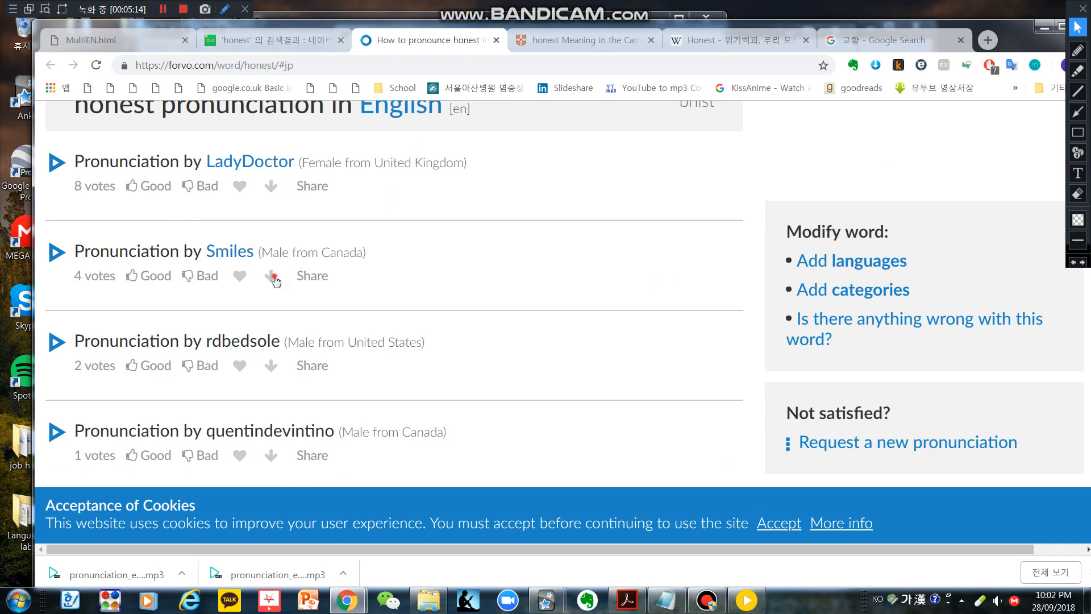
{"action": "left_click", "coordinate": [272, 276]}
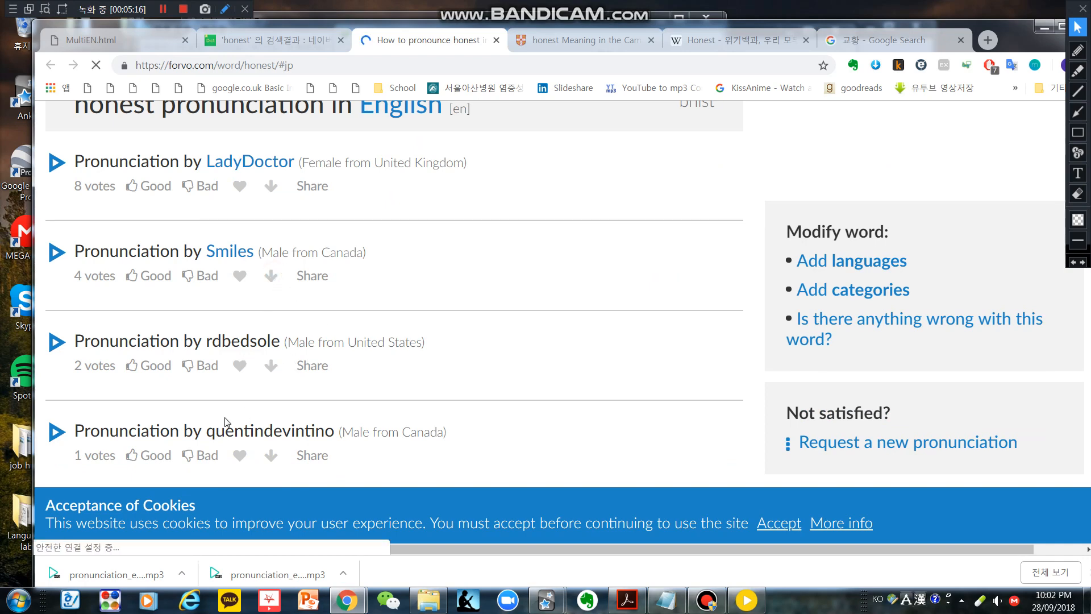
{"action": "left_click_drag", "start_coordinate": [128, 576], "coordinate": [398, 329]}
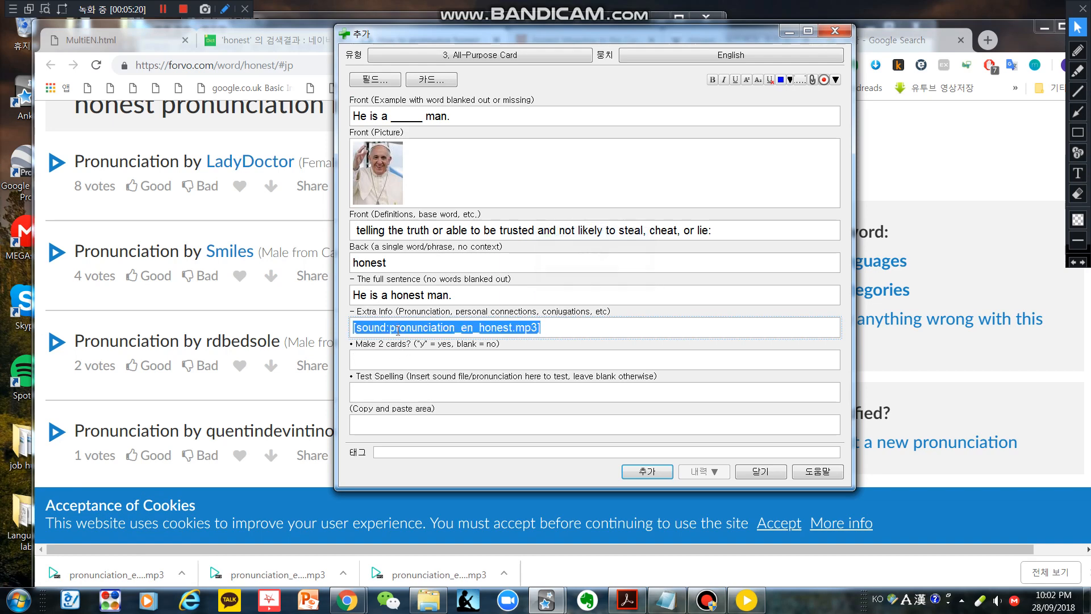
{"action": "left_click", "coordinate": [581, 333]}
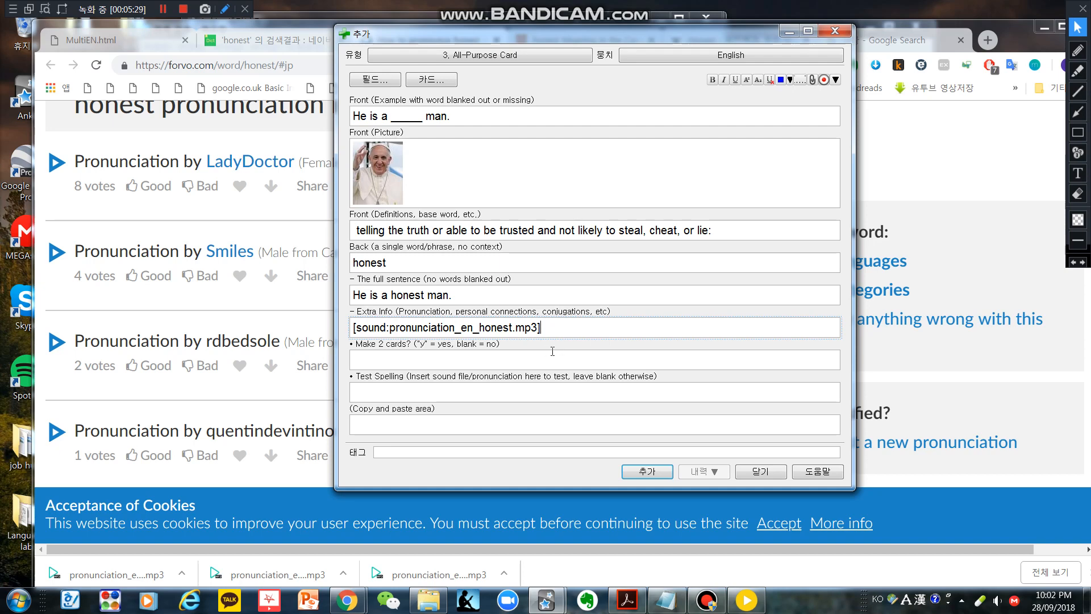
Enter "x" in the Test Spelling field and review the example sentence, picture and Make 2 cards fields
{"action": "left_click", "coordinate": [437, 390]}
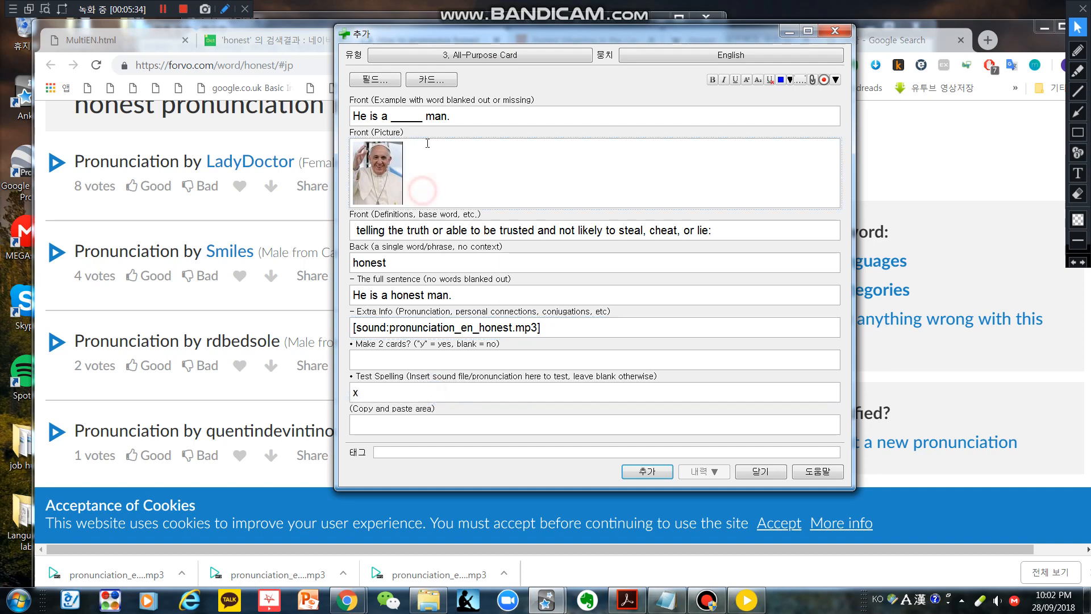
{"action": "left_click_drag", "start_coordinate": [461, 117], "coordinate": [314, 105]}
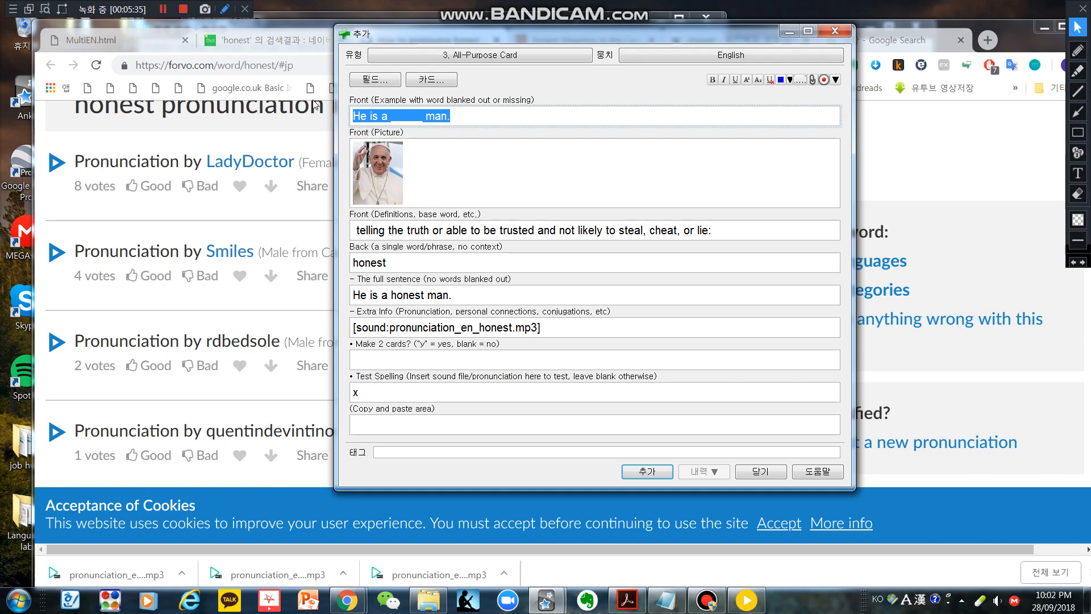
{"action": "left_click", "coordinate": [447, 166]}
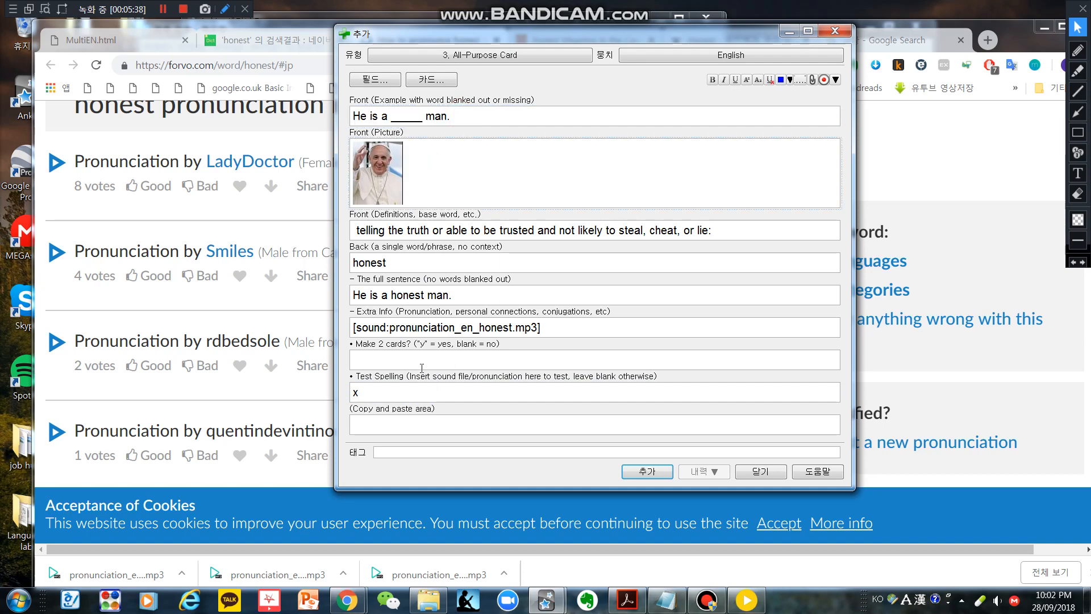
{"action": "left_click", "coordinate": [419, 360]}
Switch to the Notepad notes and add the line "1. He is an _____ man." below "Honest, economy, history"
{"action": "left_click", "coordinate": [666, 600]}
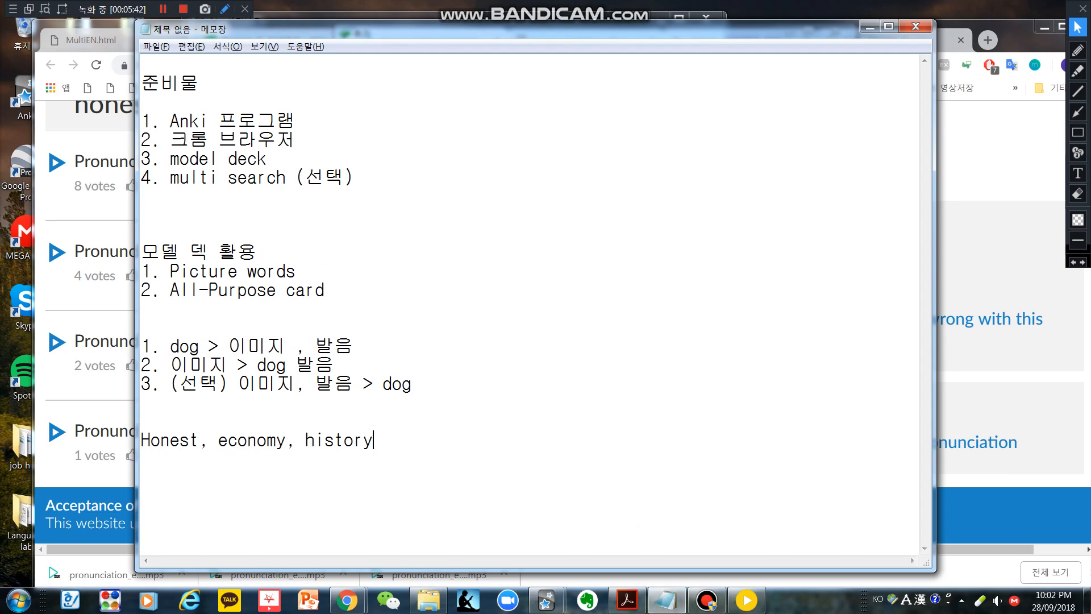
{"action": "key", "text": "Return"}
{"action": "key", "text": "Return"}
{"action": "type", "text": "1. "}
{"action": "type", "text": "ㅗㄷ"}
{"action": "key", "text": "BackSpace"}
{"action": "key", "text": "BackSpace"}
{"action": "key", "text": "Hangul"}
{"action": "type", "text": "He is an _____ man."}
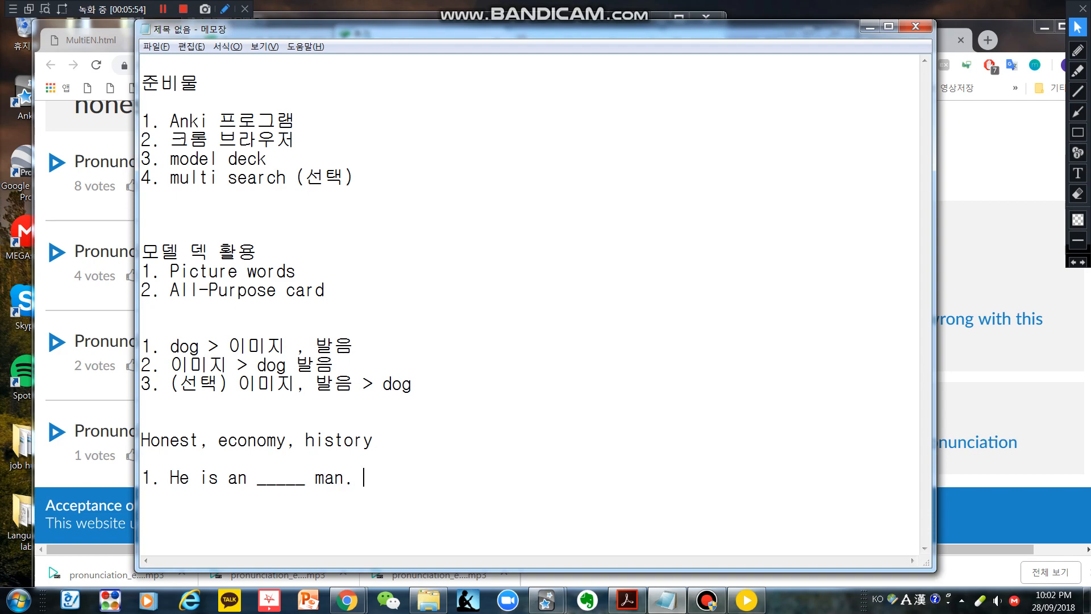
Complete the first card line in the notes with "> honest, 발음" and start a second numbered line
{"action": "type", "text": " > honest, 발음"}
{"action": "key", "text": "Return"}
{"action": "type", "text": "2."}
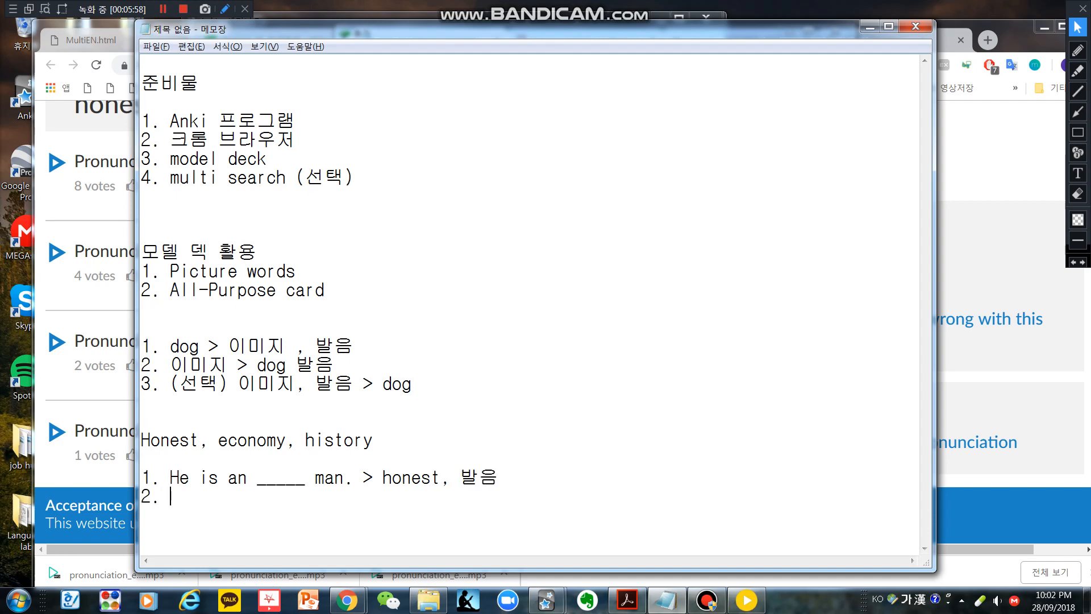
Fill in the second numbered line with "honest > He is an honest man"
{"action": "key", "text": "Hangul"}
{"action": "type", "text": "honest >"}
{"action": "key", "text": "Hangul"}
{"action": "type", "text": "ㅗㄷ"}
{"action": "key", "text": "BackSpace"}
{"action": "key", "text": "BackSpace"}
{"action": "key", "text": "BackSpace"}
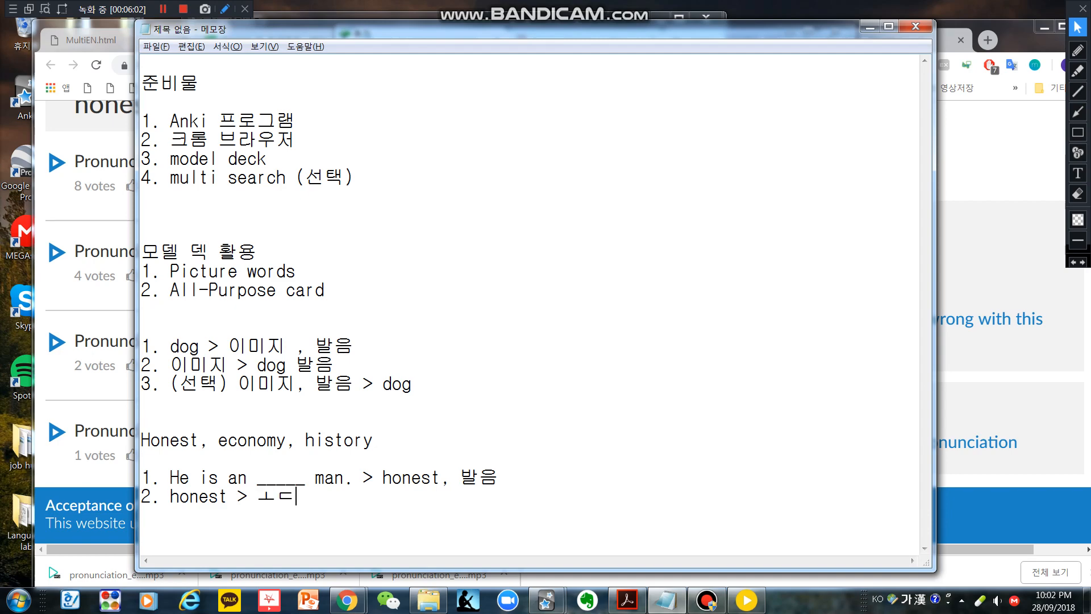
{"action": "key", "text": "Hangul"}
{"action": "type", "text": "He is an "}
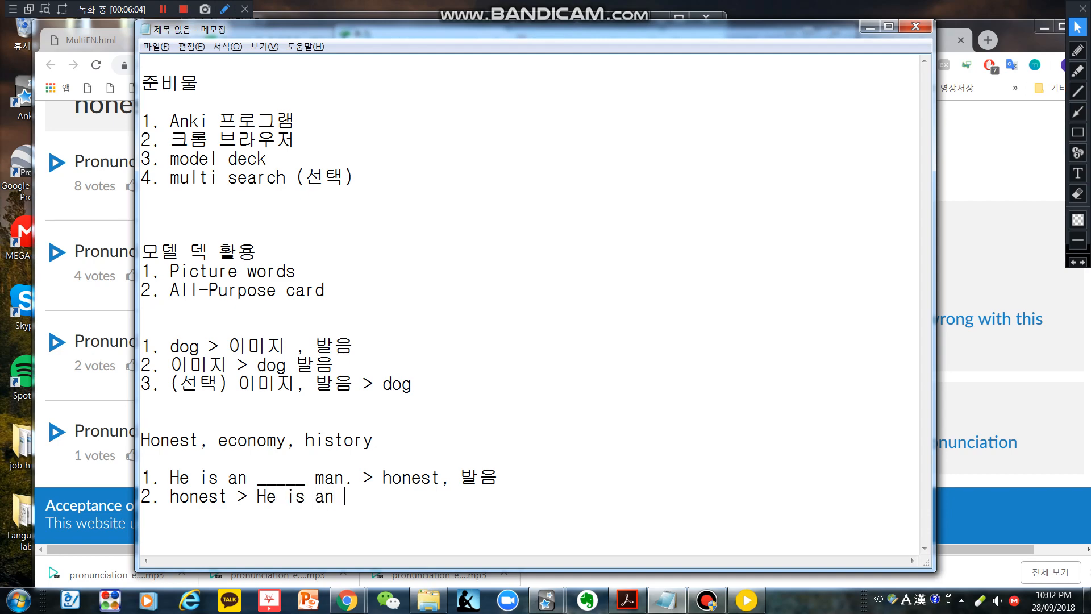
{"action": "type", "text": "honest man "}
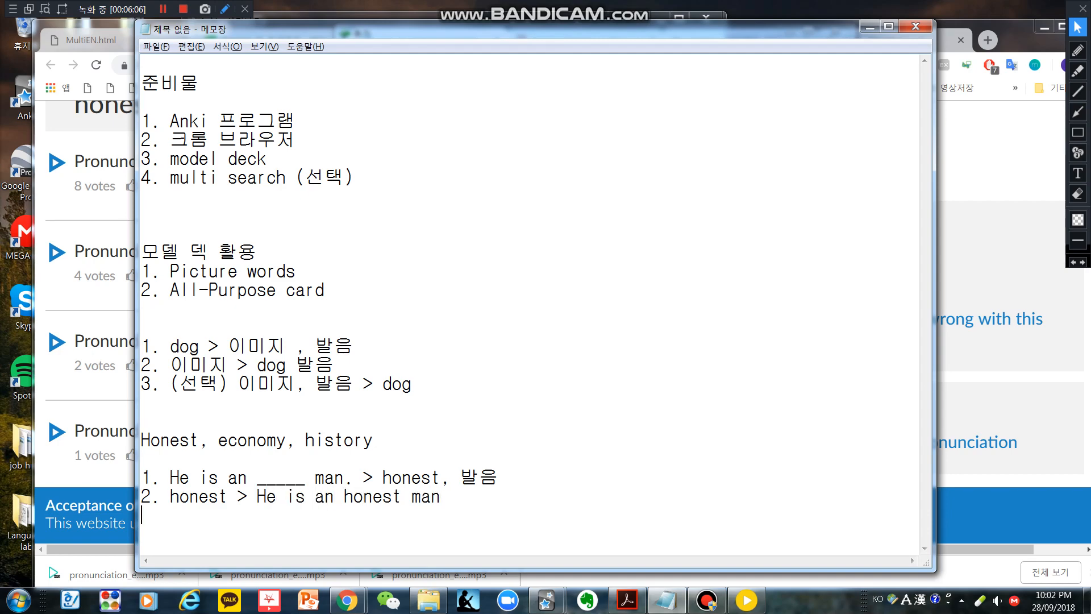
Add a third line, "3. 스펠링", below the "honest" example lines
{"action": "type", "text": "3."}
{"action": "key", "text": "Hangul"}
{"action": "type", "text": "스펠ㄹ"}
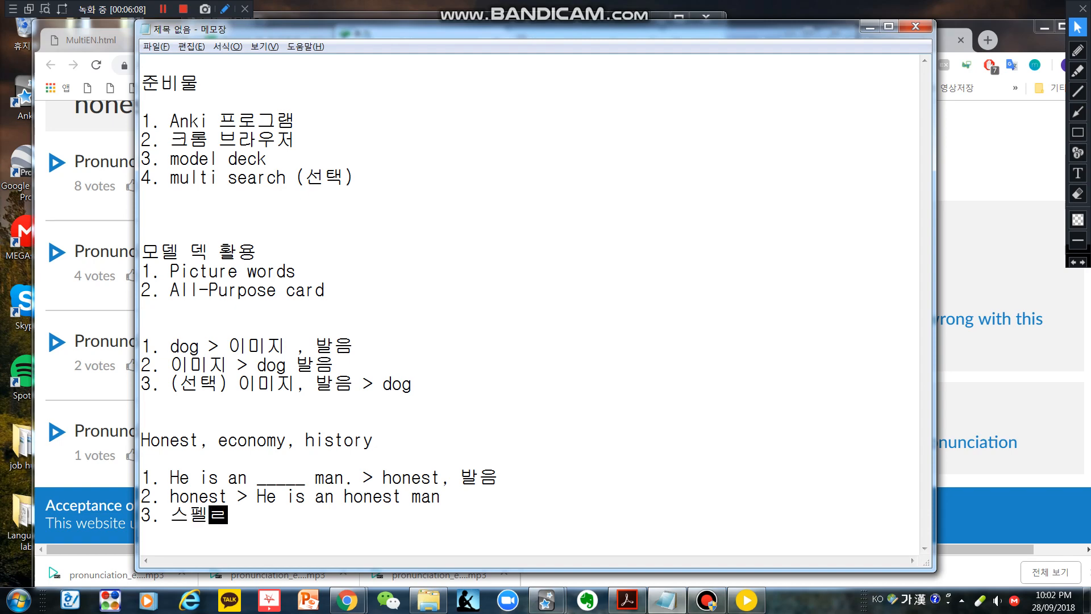
{"action": "type", "text": "ㅣㅇ"}
{"action": "left_click_drag", "start_coordinate": [297, 519], "coordinate": [144, 463]}
{"action": "left_click", "coordinate": [171, 462]}
Compare the second card line in the Notepad notes with the Make 2 cards field of the Anki note
{"action": "key", "text": "alt+Tab"}
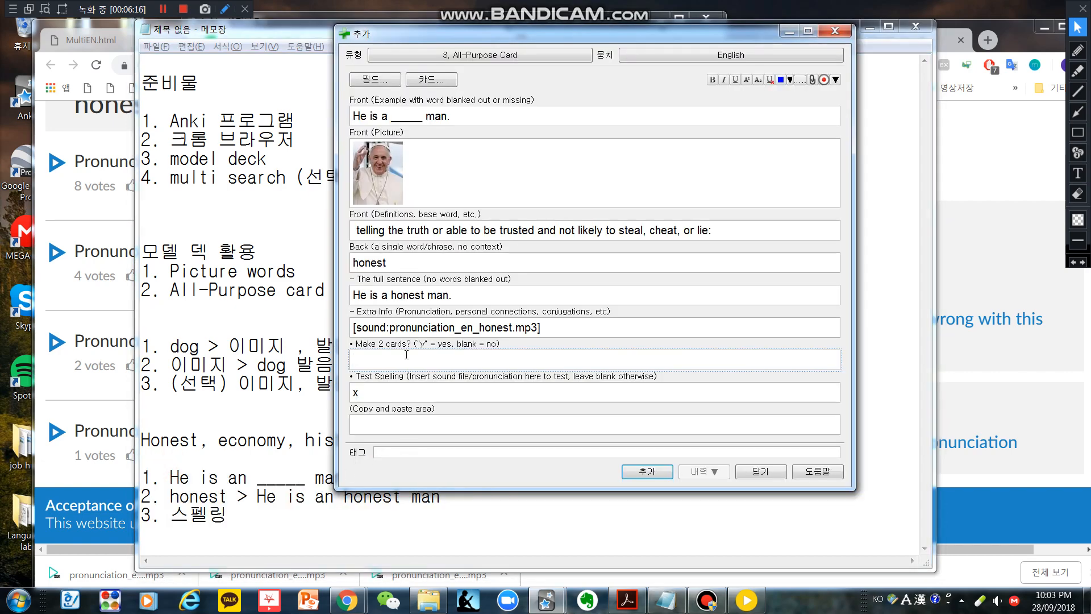
{"action": "key", "text": "alt+Tab"}
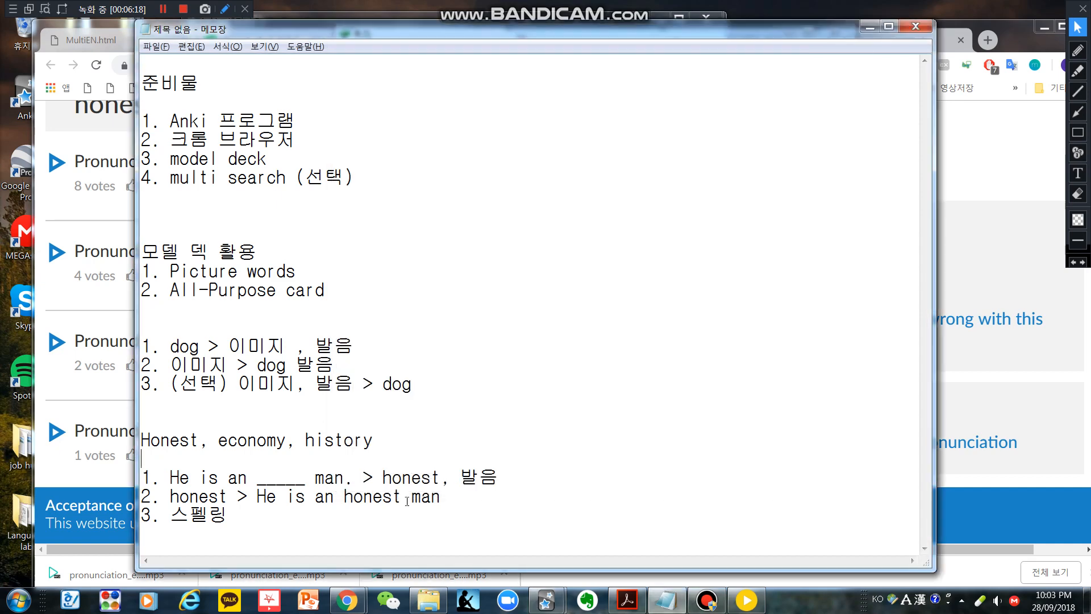
{"action": "left_click_drag", "start_coordinate": [442, 496], "coordinate": [171, 499]}
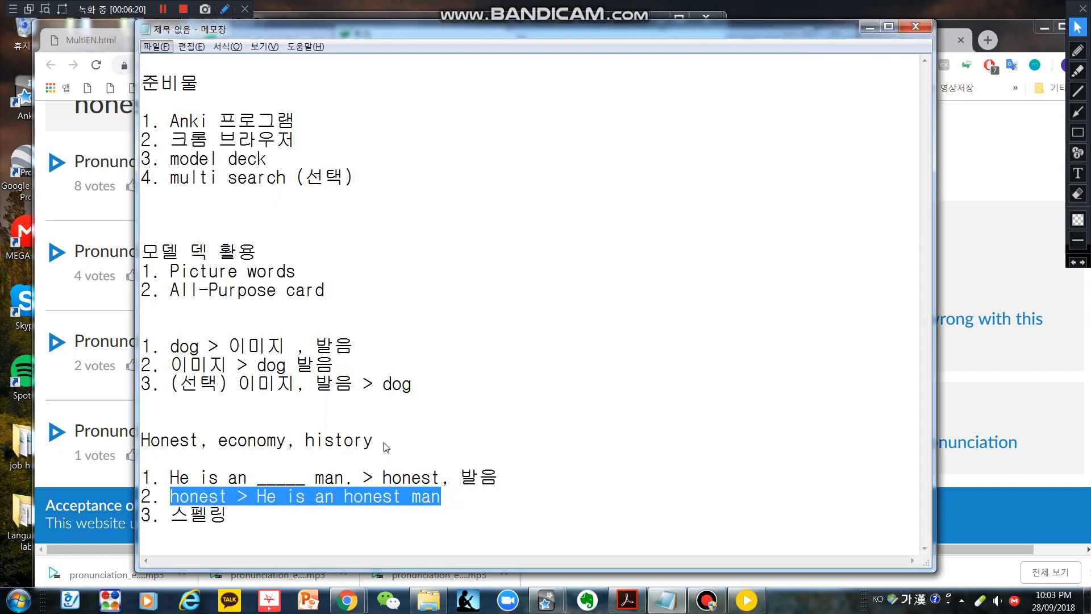
{"action": "key", "text": "alt+Tab"}
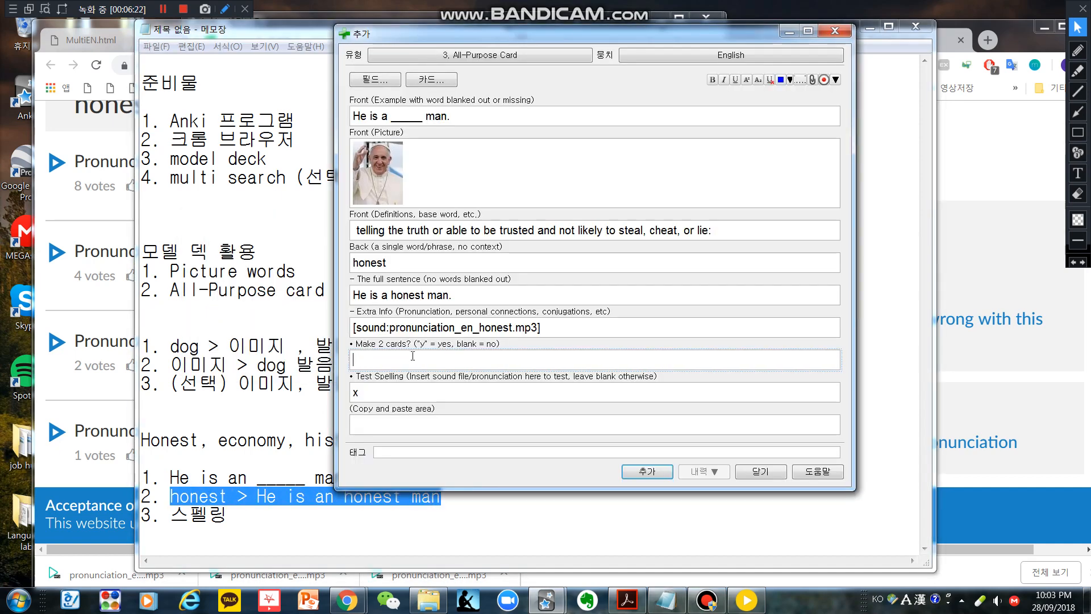
{"action": "key", "text": "alt+Tab"}
{"action": "key", "text": "ctrl+x"}
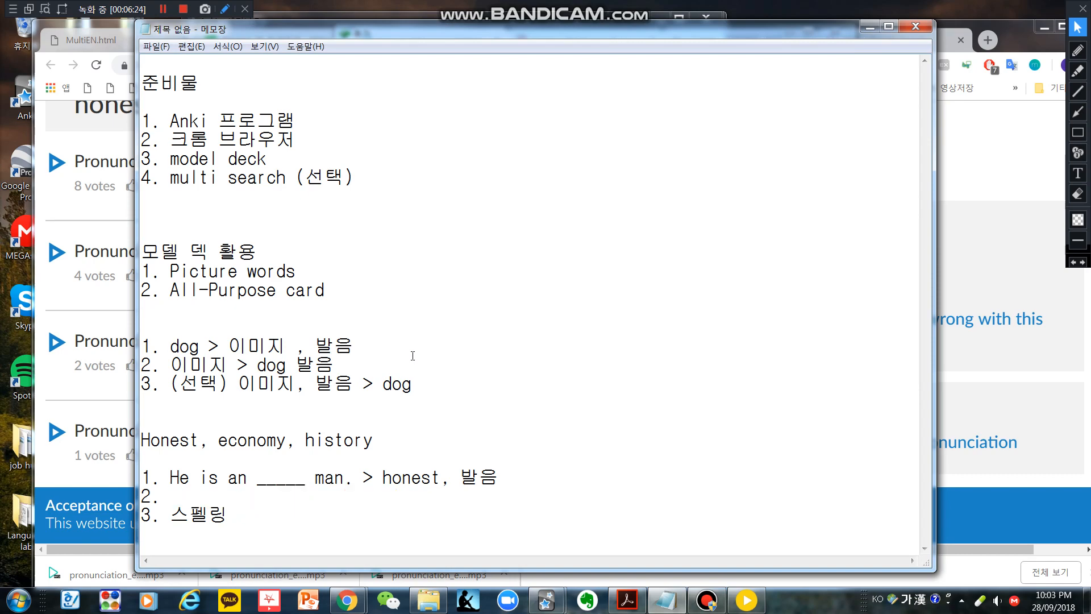
{"action": "key", "text": "ctrl+v"}
{"action": "key", "text": "alt+Tab"}
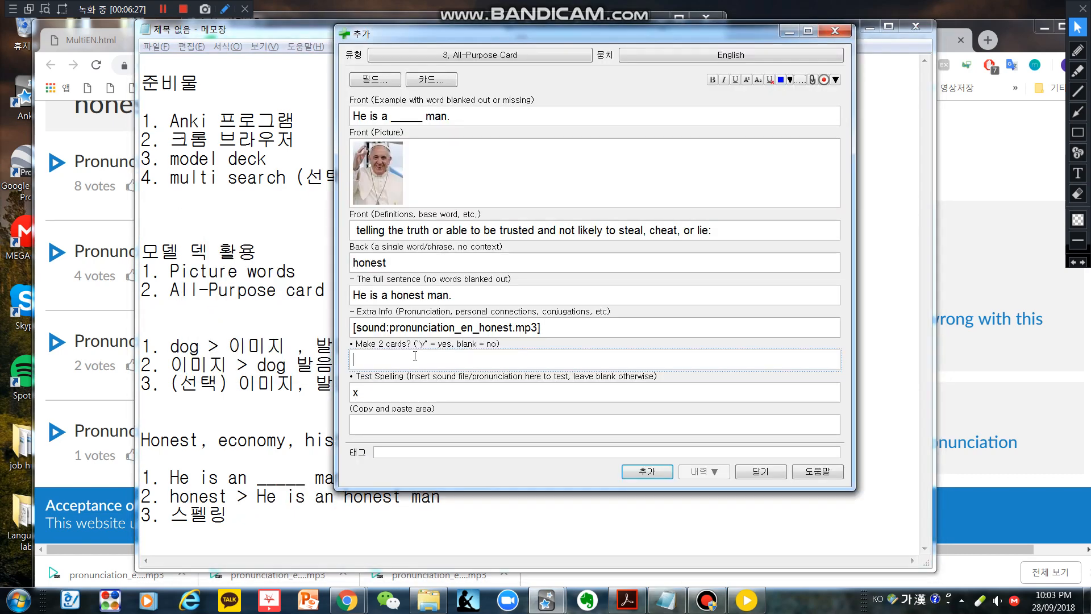
{"action": "key", "text": "alt+Tab"}
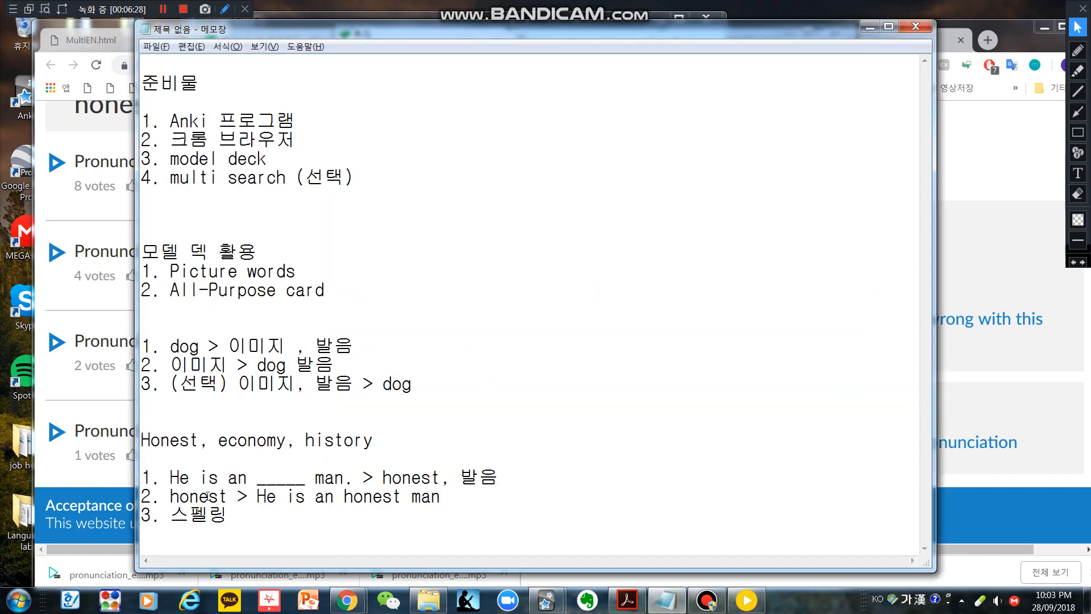
Switch to Anki, enter "x" in the Make 2 cards field and add the finished "honest" note to the English deck
{"action": "key", "text": "alt+Tab"}
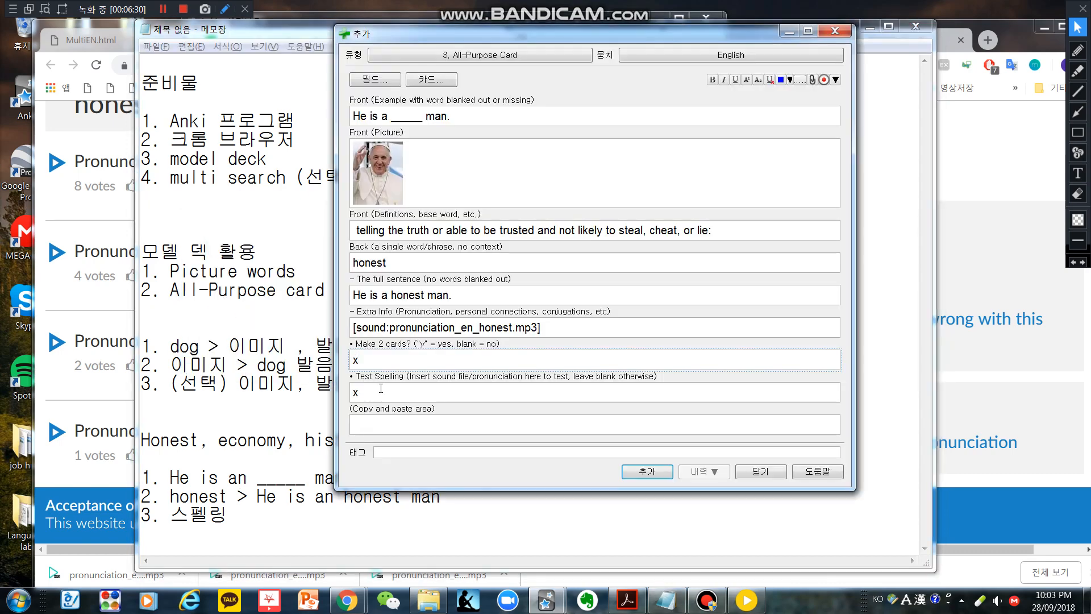
{"action": "left_click", "coordinate": [657, 476]}
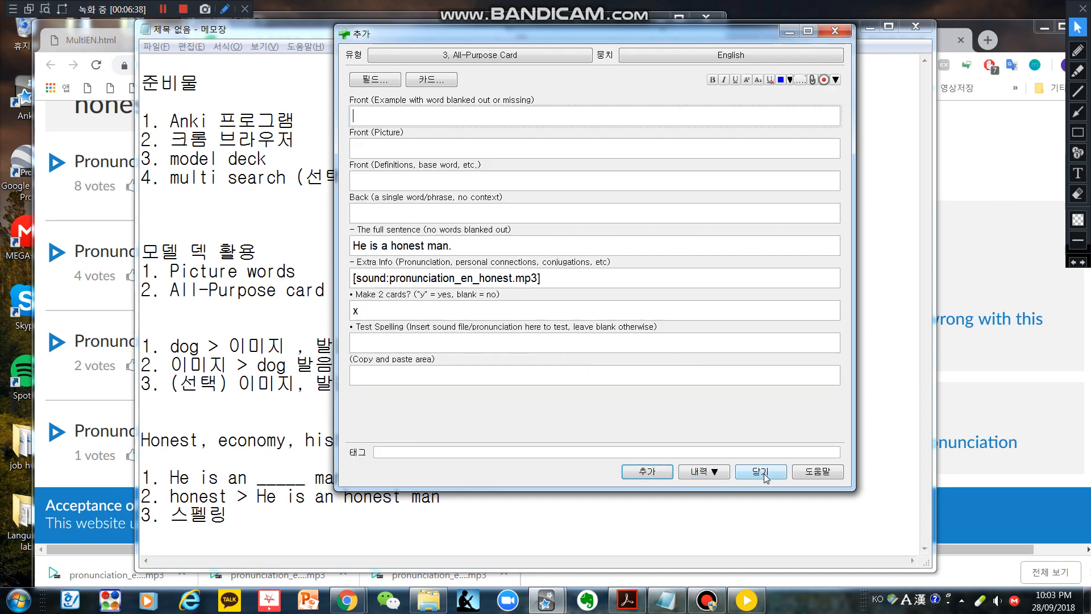
{"action": "left_click", "coordinate": [761, 471]}
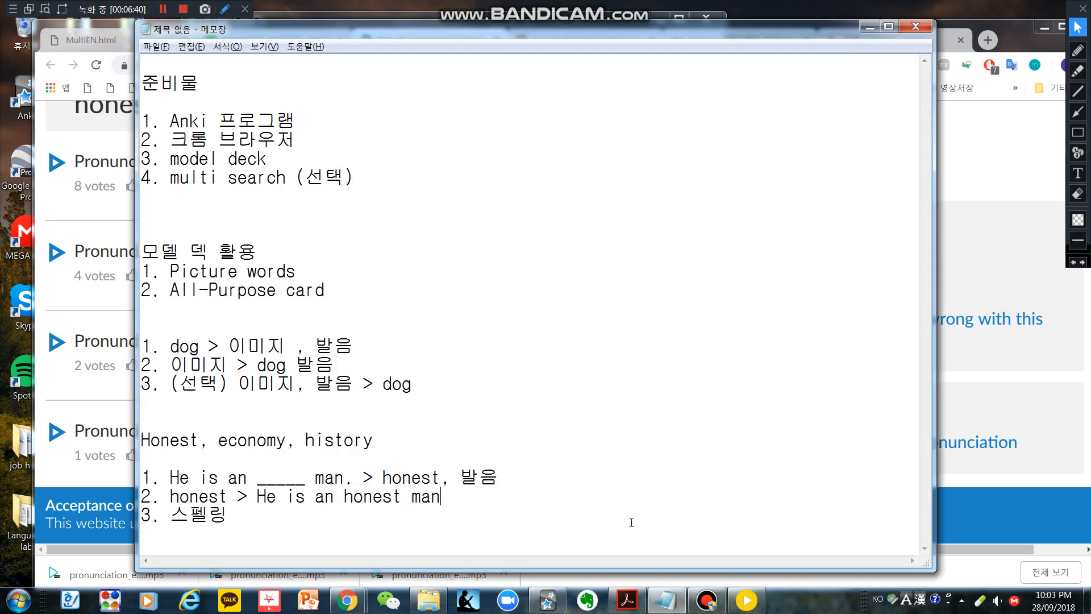
Browse the cards added today in Anki and open the card templates of the "He is a _____ man." note
{"action": "left_click", "coordinate": [546, 600]}
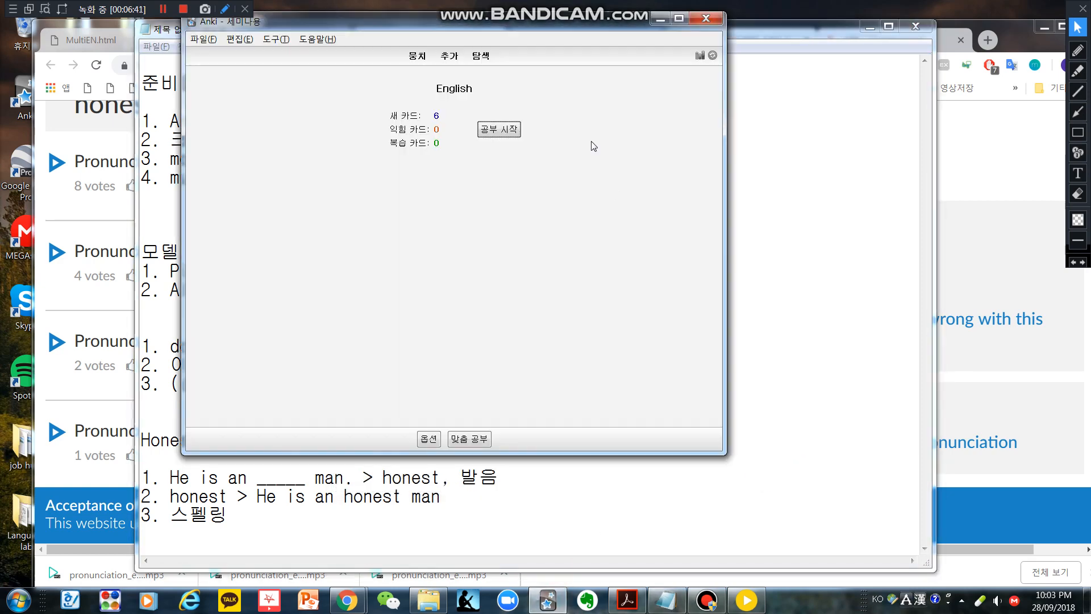
{"action": "left_click", "coordinate": [481, 55]}
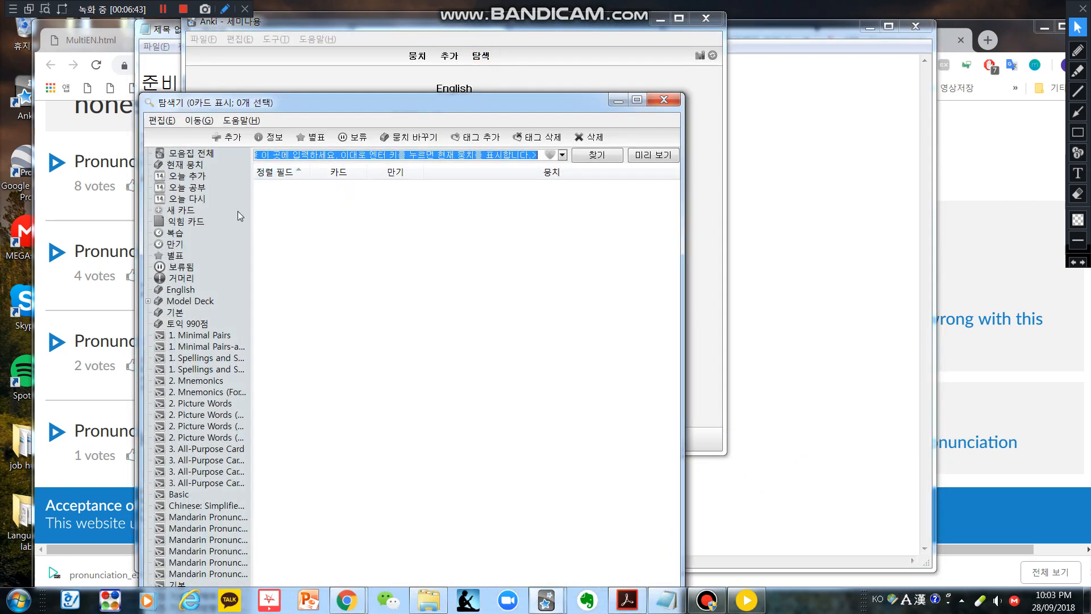
{"action": "left_click", "coordinate": [199, 177]}
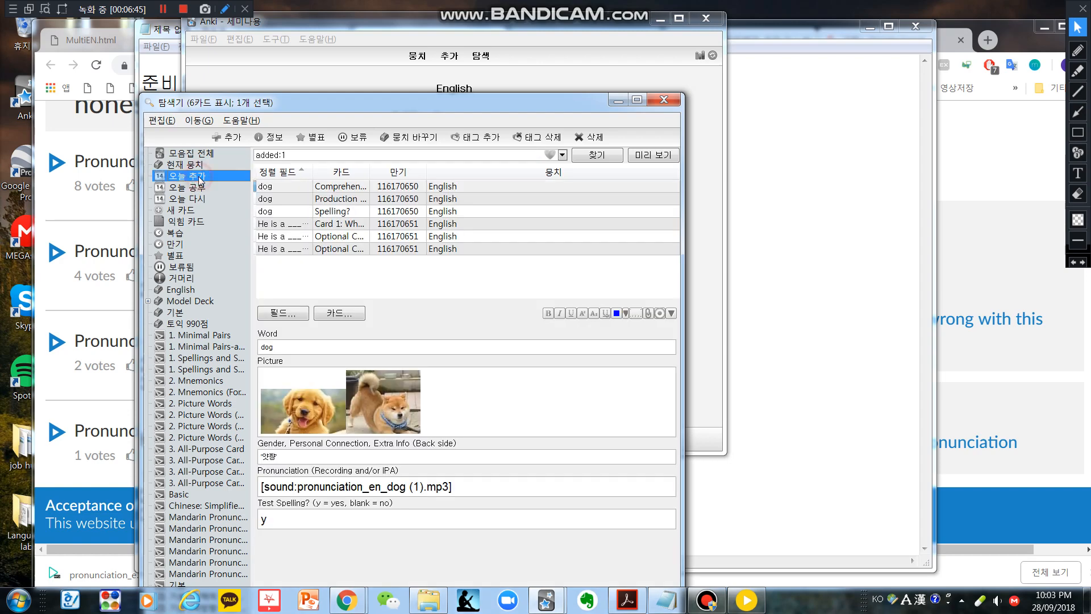
{"action": "left_click", "coordinate": [300, 223]}
{"action": "left_click", "coordinate": [317, 312]}
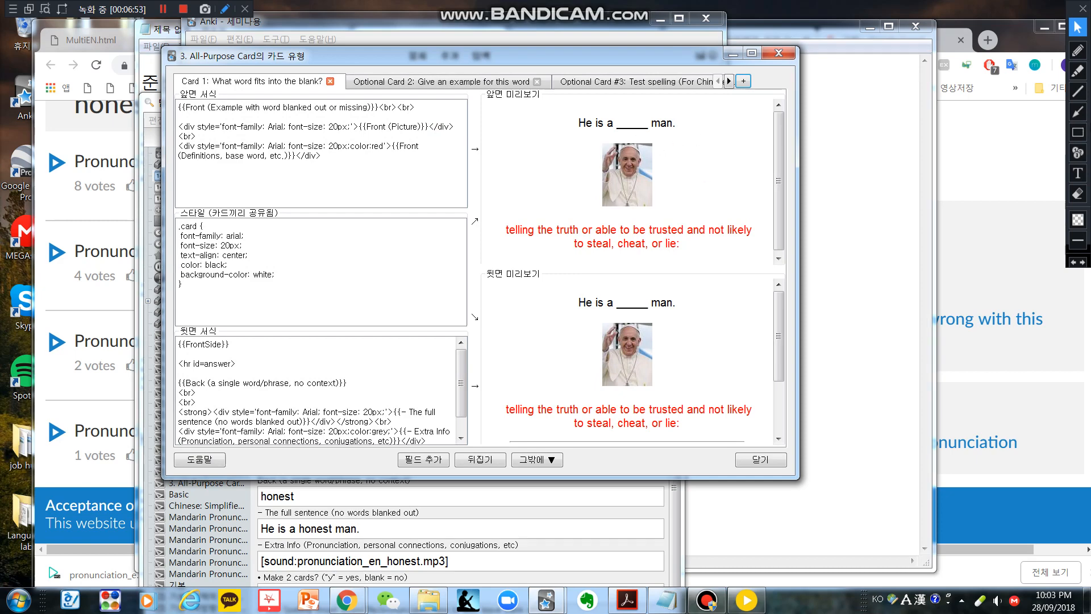
Mark the picture, definition and blank in the Card 1 front preview with the red pen, and undo the marks
{"action": "left_click", "coordinate": [1077, 50]}
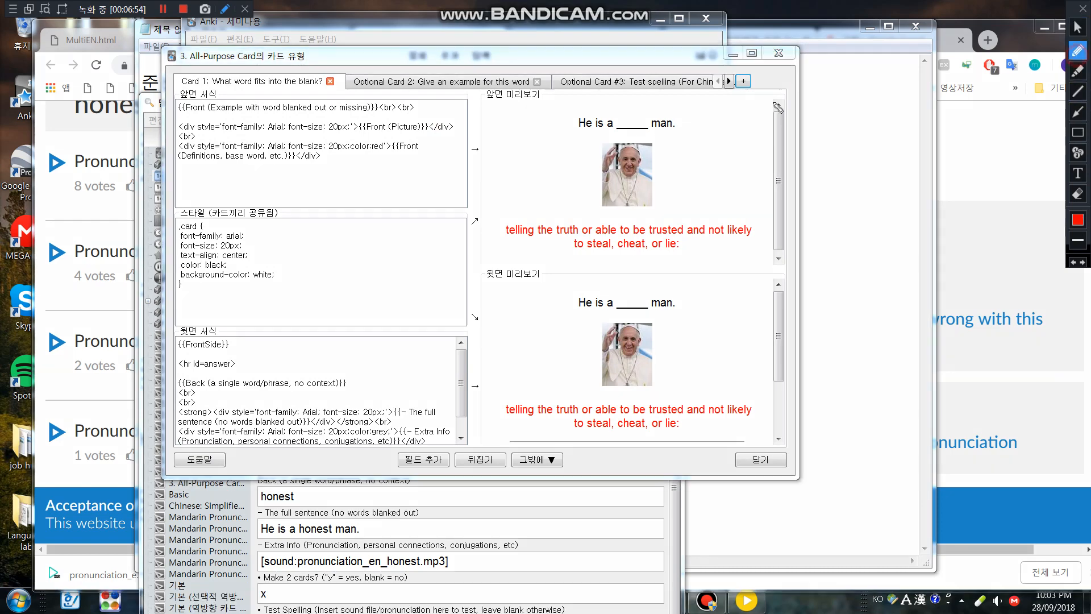
{"action": "left_click_drag", "start_coordinate": [593, 193], "coordinate": [610, 187]}
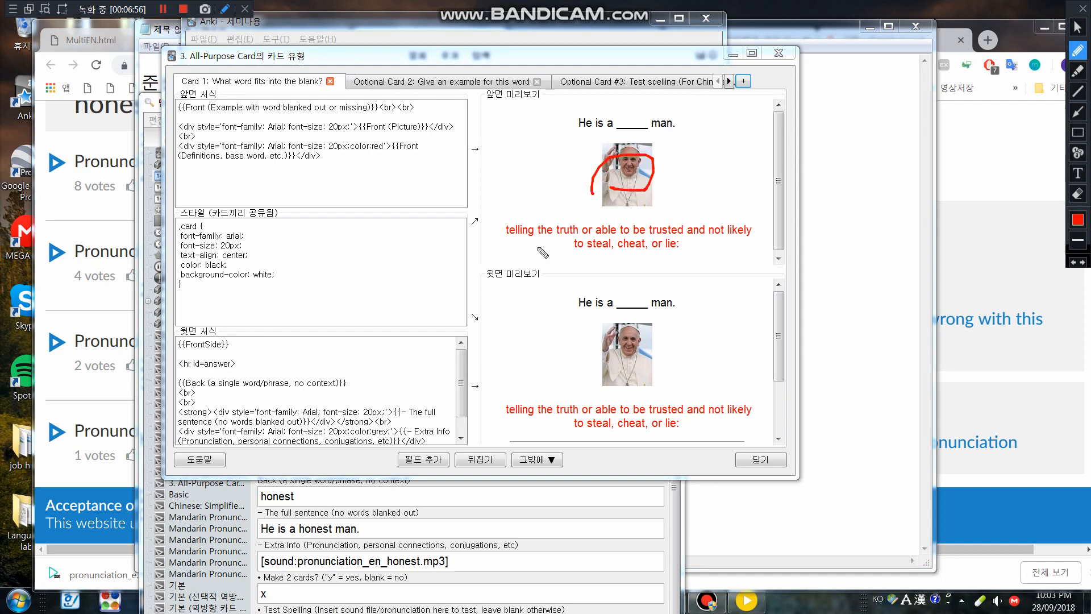
{"action": "left_click_drag", "start_coordinate": [538, 247], "coordinate": [740, 253]}
{"action": "mouse_move", "coordinate": [635, 145]}
{"action": "left_mouse_down"}
{"action": "mouse_move", "coordinate": [624, 109]}
{"action": "mouse_move", "coordinate": [642, 135]}
{"action": "left_mouse_up"}
{"action": "left_click_drag", "start_coordinate": [651, 134], "coordinate": [662, 134]}
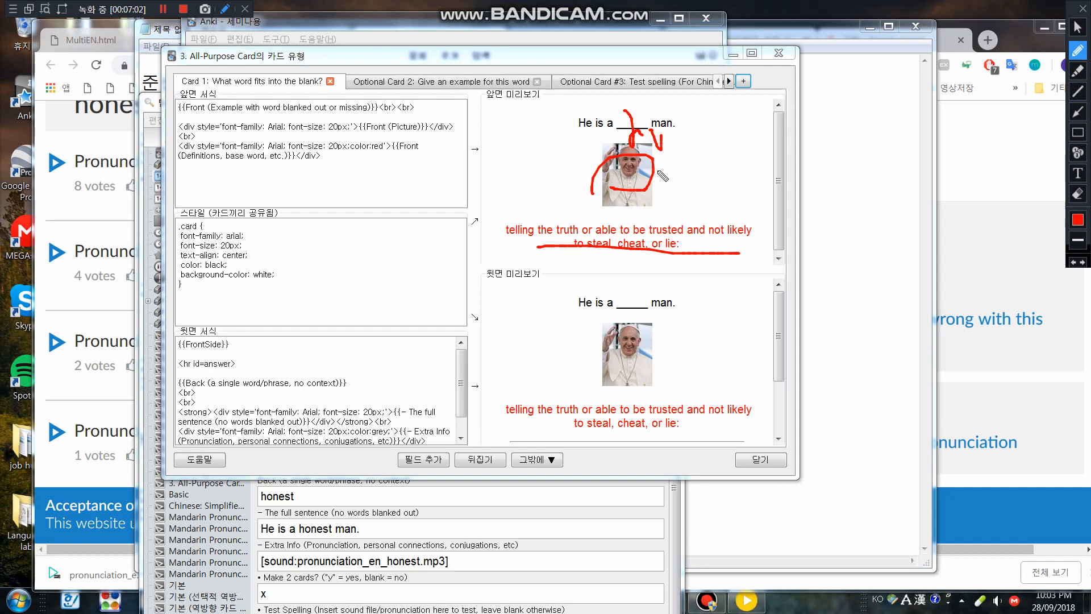
{"action": "key", "text": "ctrl+z"}
{"action": "key", "text": "ctrl+z"}
{"action": "key", "text": "ctrl+z"}
{"action": "key", "text": "ctrl+z"}
{"action": "key", "text": "ctrl+z"}
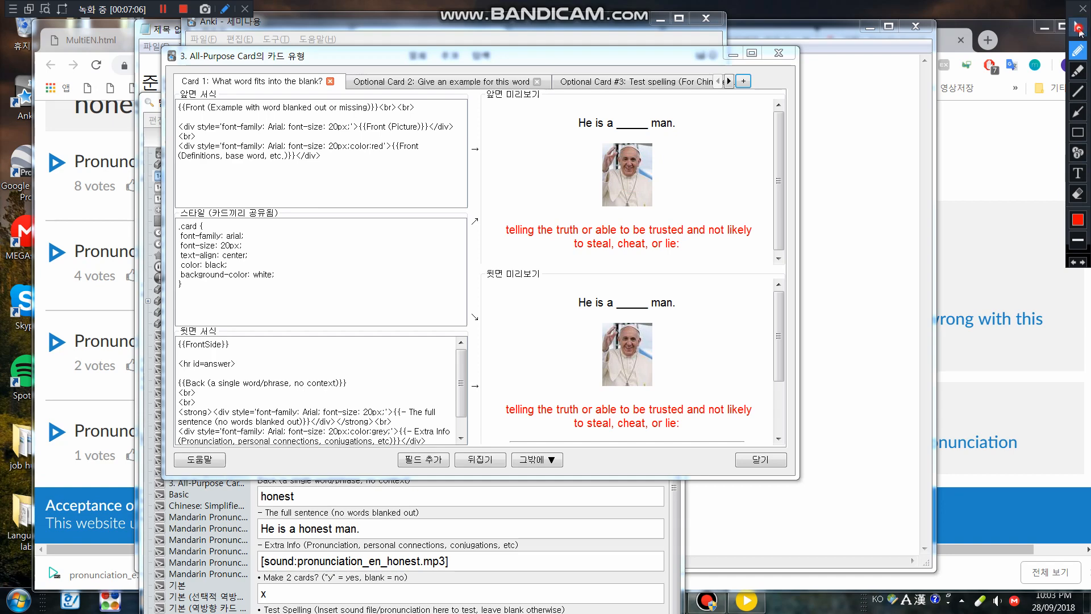
{"action": "left_click", "coordinate": [1078, 28]}
Show the Optional Card 2 template, circle the front word "honest" in red, and mark and unmark the full sentence on the back
{"action": "left_click", "coordinate": [398, 79]}
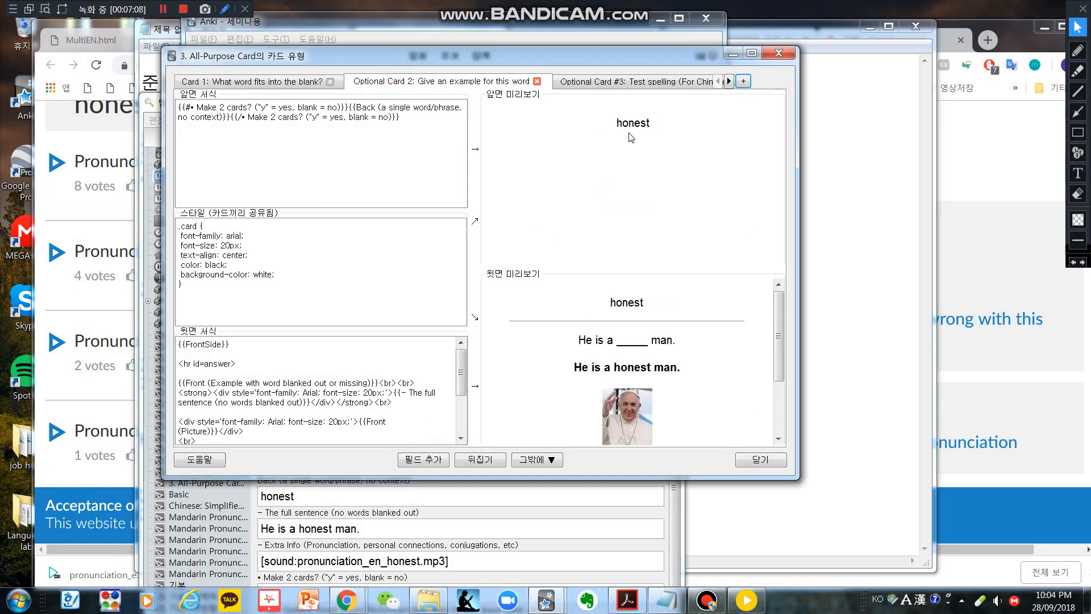
{"action": "left_click", "coordinate": [1078, 50]}
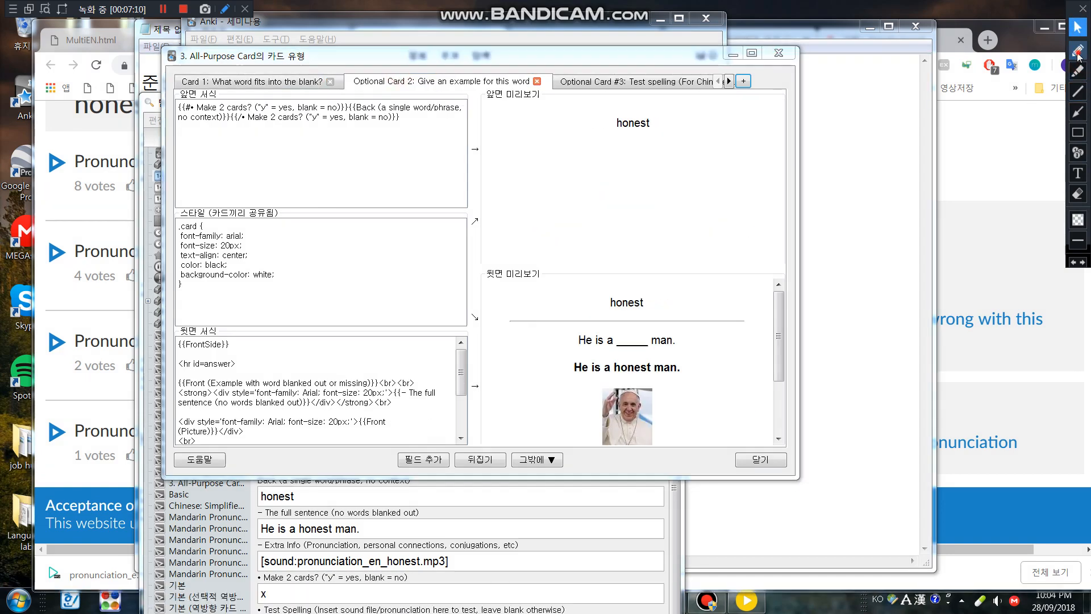
{"action": "mouse_move", "coordinate": [636, 156]}
{"action": "left_mouse_down"}
{"action": "mouse_move", "coordinate": [631, 98]}
{"action": "mouse_move", "coordinate": [656, 159]}
{"action": "mouse_move", "coordinate": [623, 161]}
{"action": "left_mouse_up"}
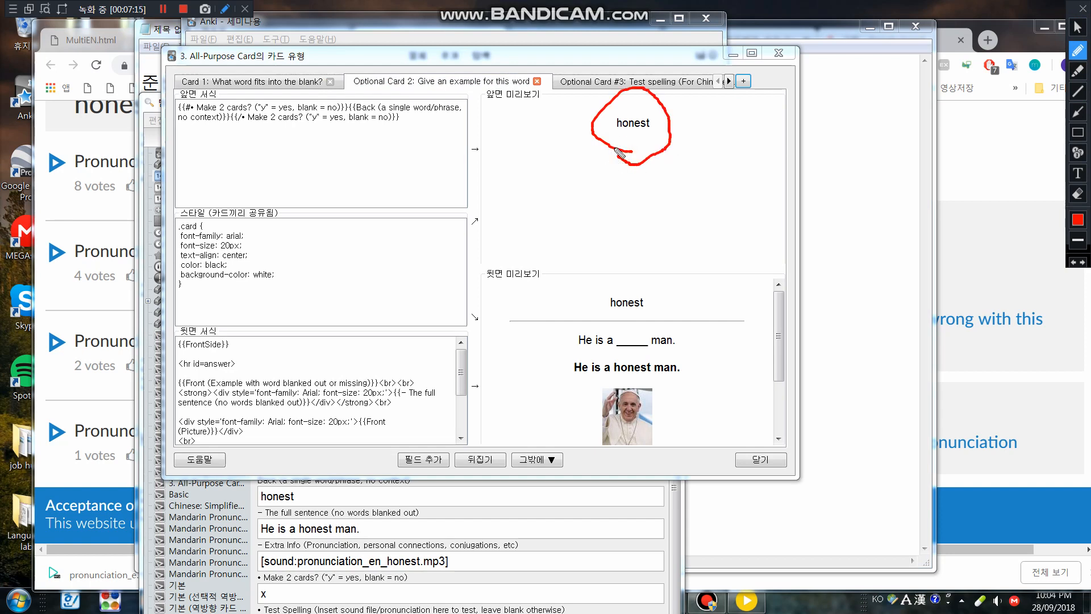
{"action": "mouse_move", "coordinate": [577, 376]}
{"action": "left_mouse_down"}
{"action": "mouse_move", "coordinate": [659, 370]}
{"action": "mouse_move", "coordinate": [604, 358]}
{"action": "mouse_move", "coordinate": [611, 365]}
{"action": "left_mouse_up"}
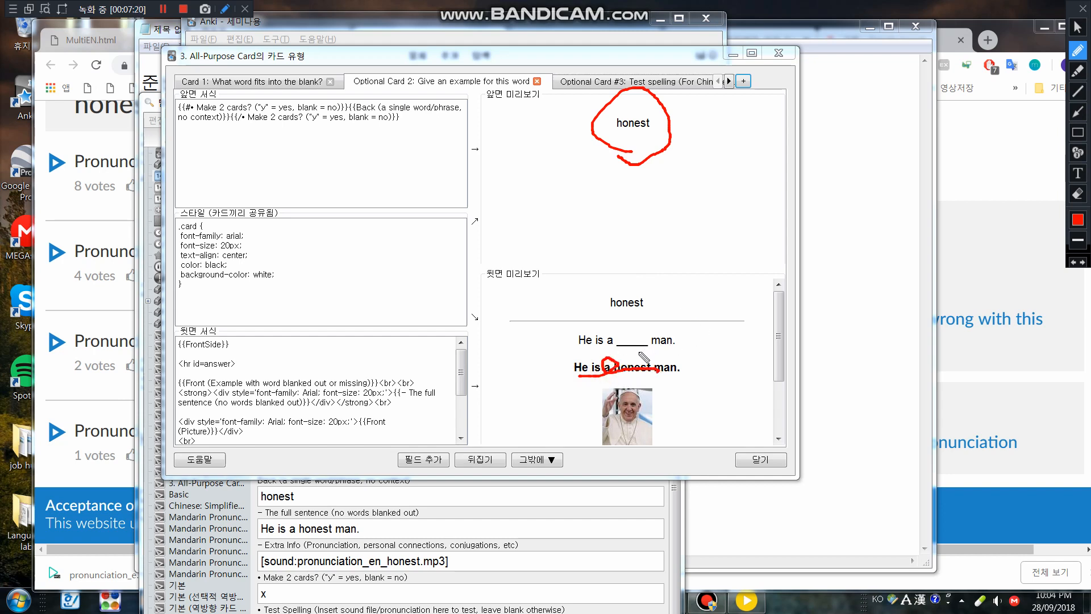
{"action": "key", "text": "ctrl+z"}
{"action": "key", "text": "ctrl+z"}
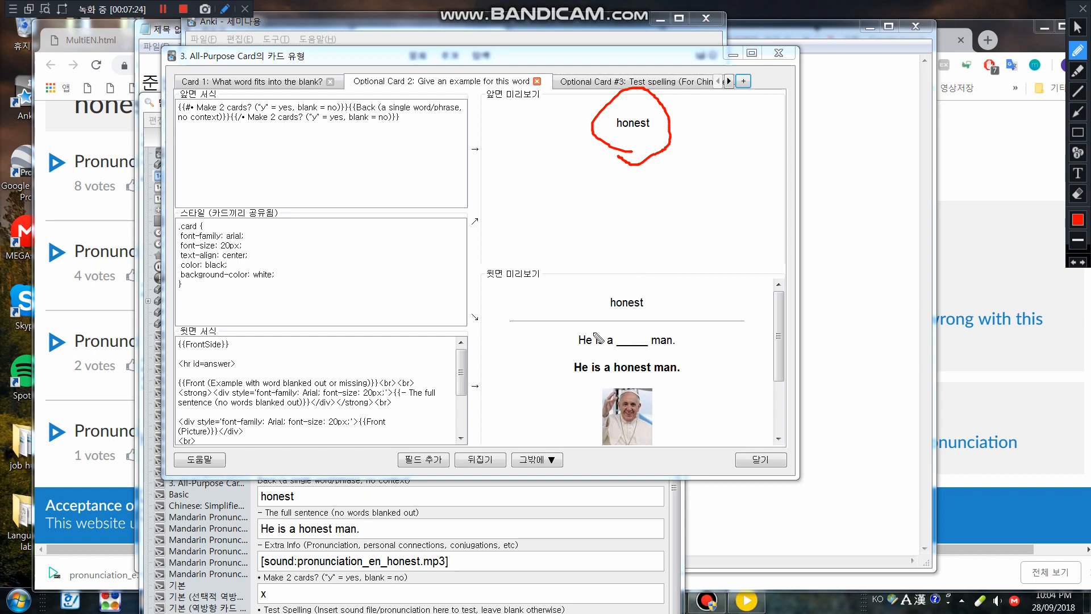
Underline "honest" on both previews of Optional Card 2, circle the full sentence, and clear all pen marks
{"action": "mouse_move", "coordinate": [613, 324]}
{"action": "left_mouse_down"}
{"action": "mouse_move", "coordinate": [602, 311]}
{"action": "mouse_move", "coordinate": [656, 286]}
{"action": "mouse_move", "coordinate": [662, 322]}
{"action": "left_mouse_up"}
{"action": "key", "text": "ctrl+z"}
{"action": "left_click_drag", "start_coordinate": [606, 137], "coordinate": [657, 142]}
{"action": "mouse_move", "coordinate": [575, 380]}
{"action": "left_mouse_down"}
{"action": "mouse_move", "coordinate": [633, 361]}
{"action": "mouse_move", "coordinate": [685, 381]}
{"action": "mouse_move", "coordinate": [586, 386]}
{"action": "left_mouse_up"}
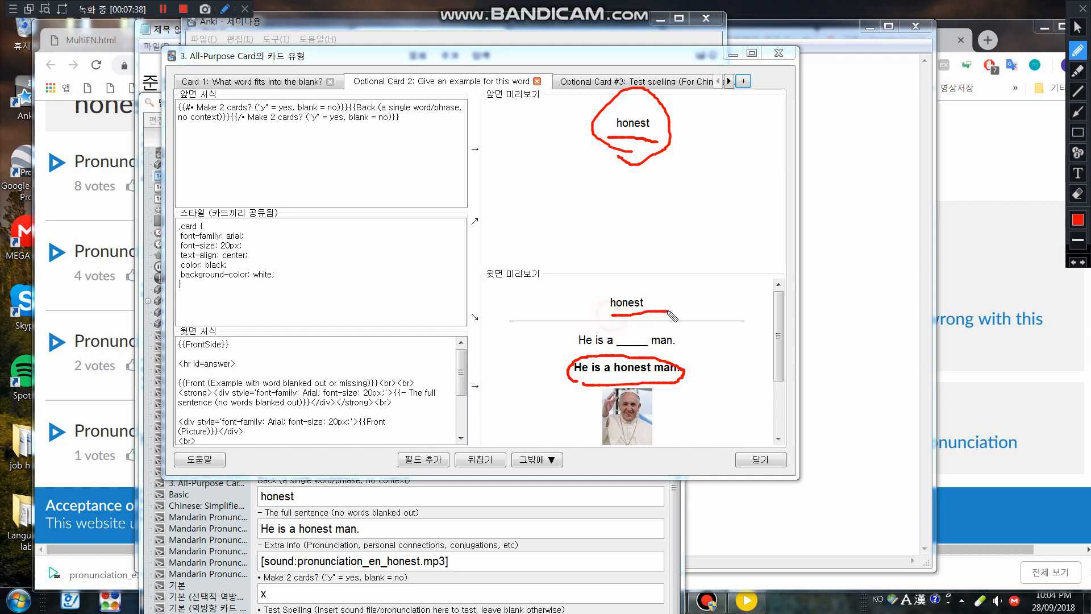
{"action": "key", "text": "ctrl+z"}
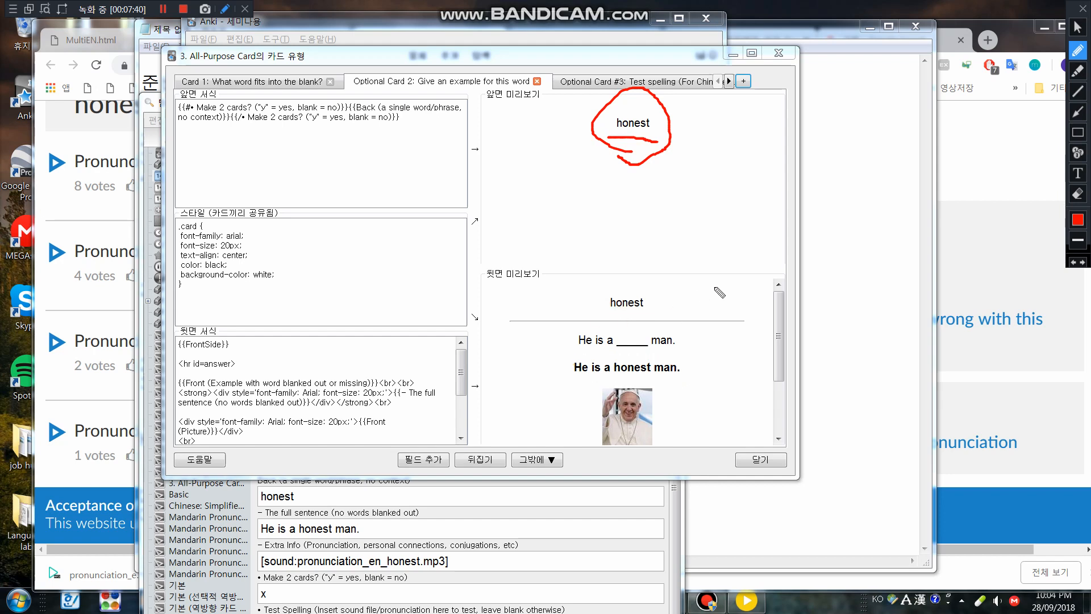
{"action": "key", "text": "ctrl+z"}
{"action": "key", "text": "ctrl+z"}
{"action": "left_click", "coordinate": [1077, 27]}
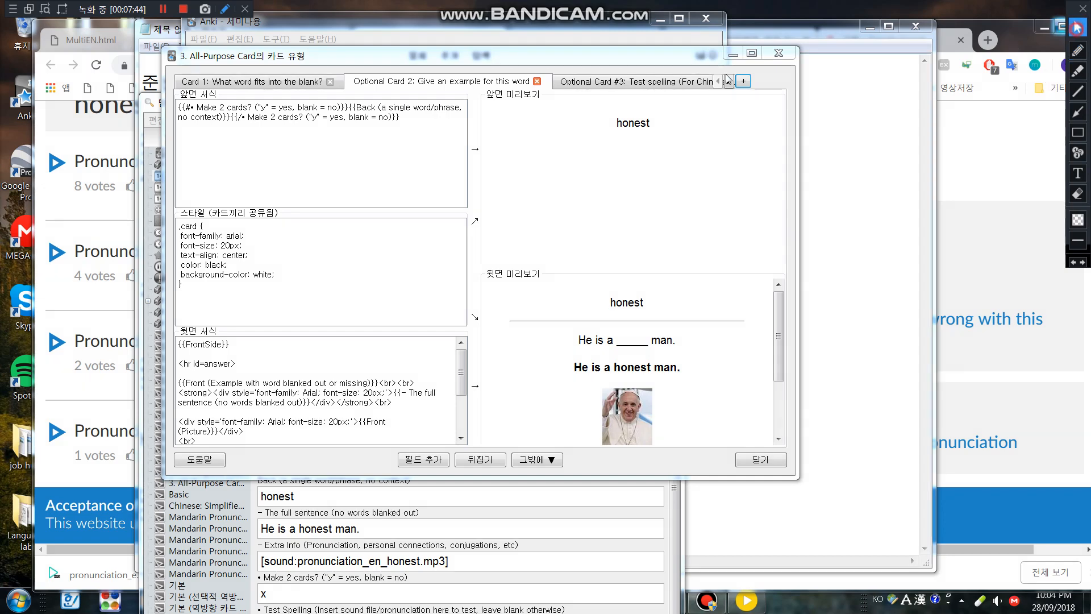
Review the Optional Card #3 spelling test template, close the card templates and return to the Notepad notes
{"action": "left_click", "coordinate": [634, 83]}
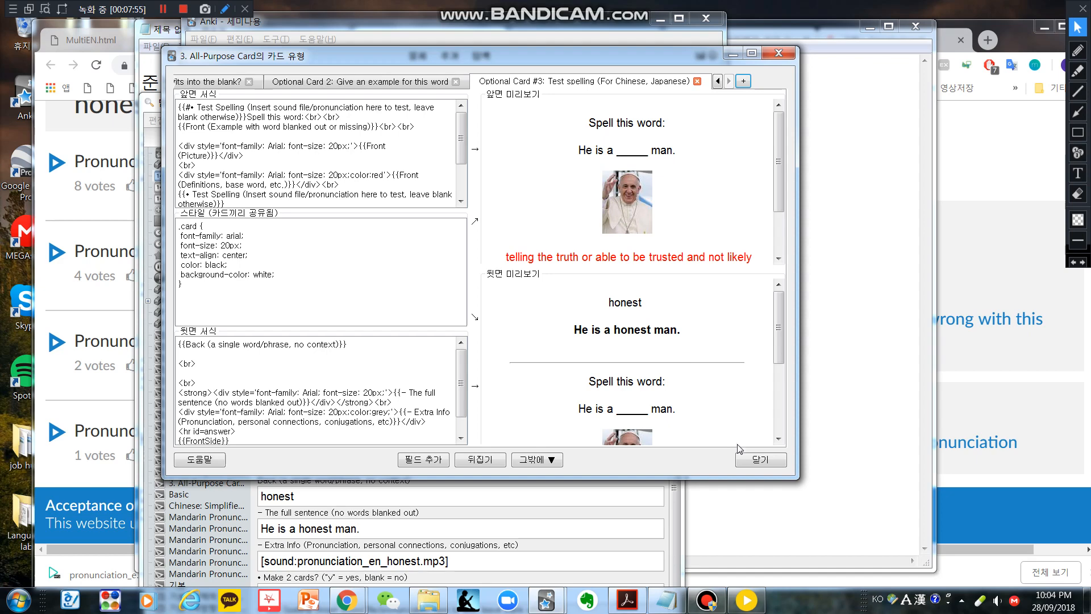
{"action": "left_click", "coordinate": [759, 460]}
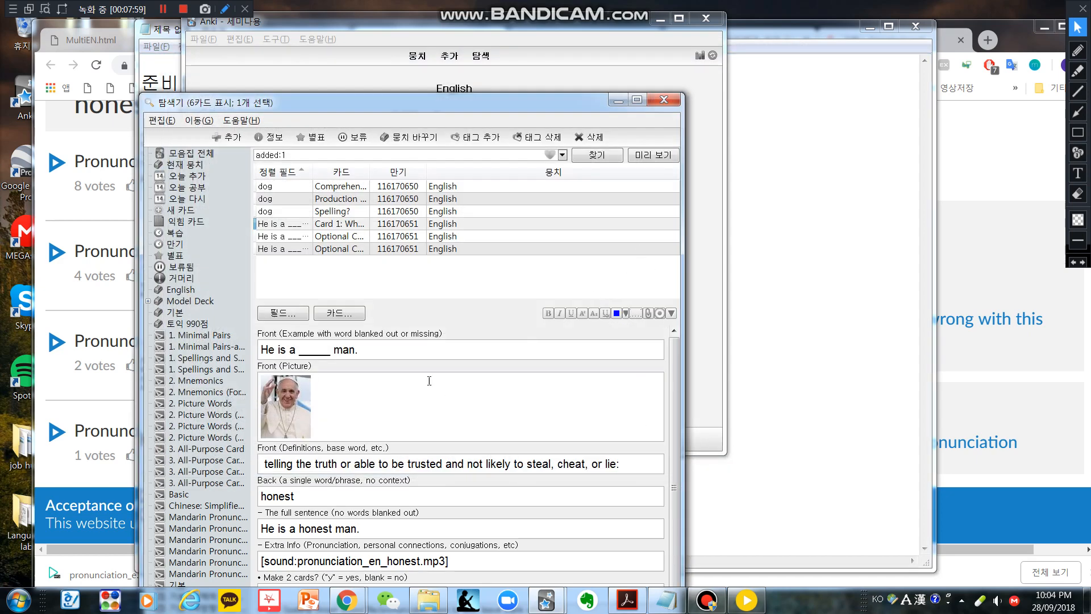
{"action": "left_click", "coordinate": [615, 101]}
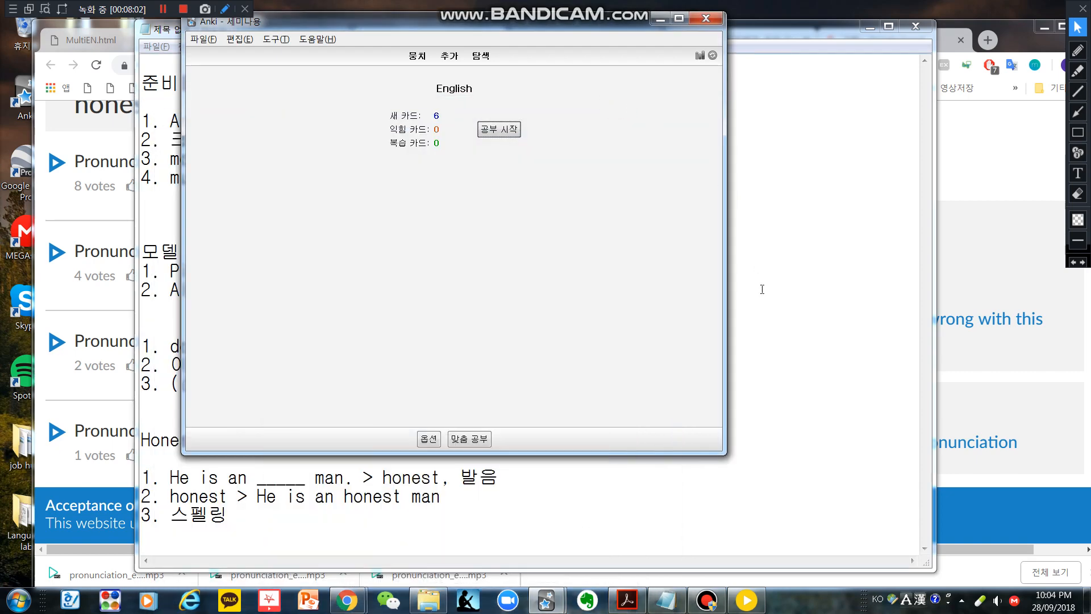
{"action": "left_click", "coordinate": [653, 530]}
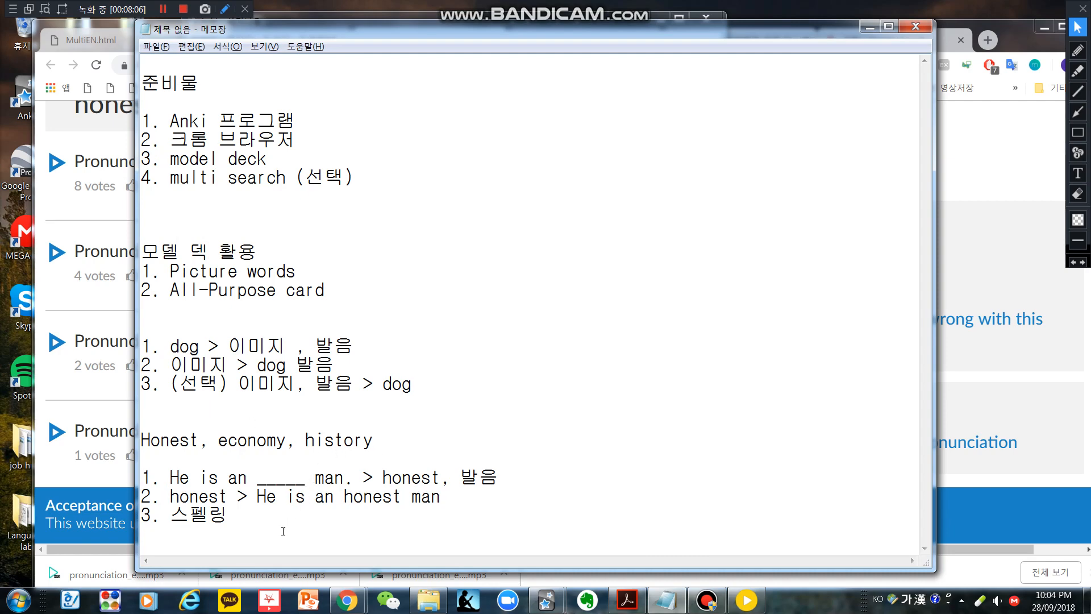
Switch to Anki's main window and study the English deck, revealing and answering the "dog" and "He is a _____ man." cards
{"action": "left_click_drag", "start_coordinate": [264, 530], "coordinate": [183, 319]}
{"action": "left_click", "coordinate": [380, 362]}
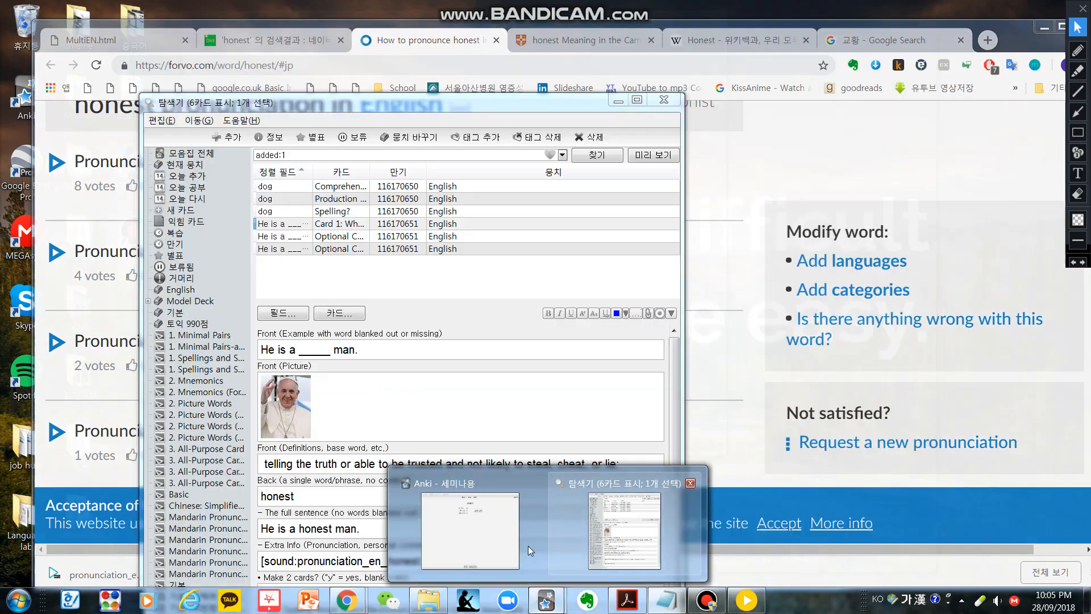
{"action": "left_click", "coordinate": [472, 540]}
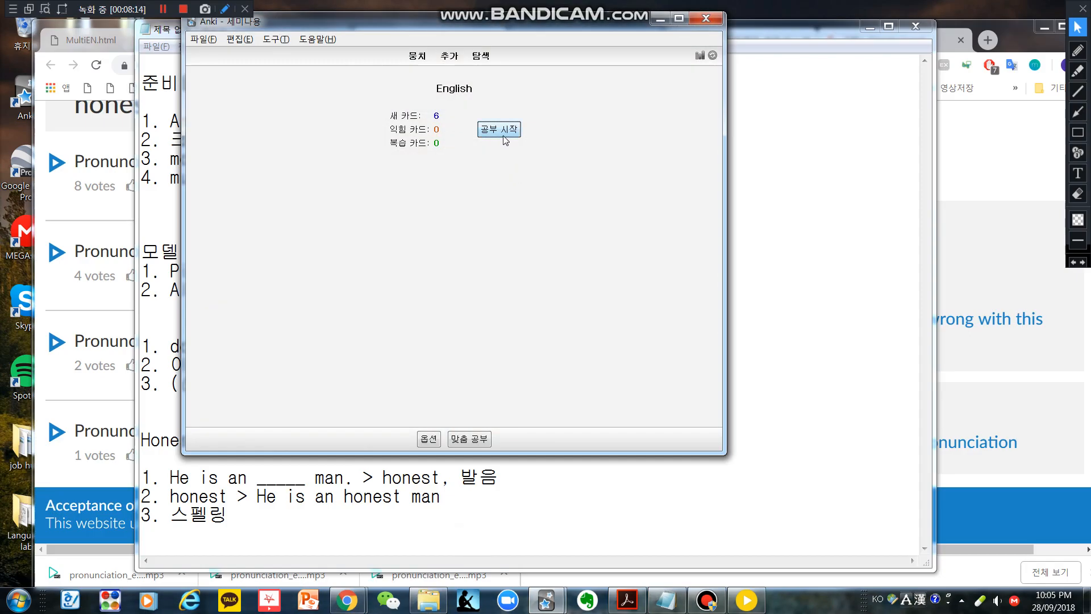
{"action": "left_click", "coordinate": [500, 129]}
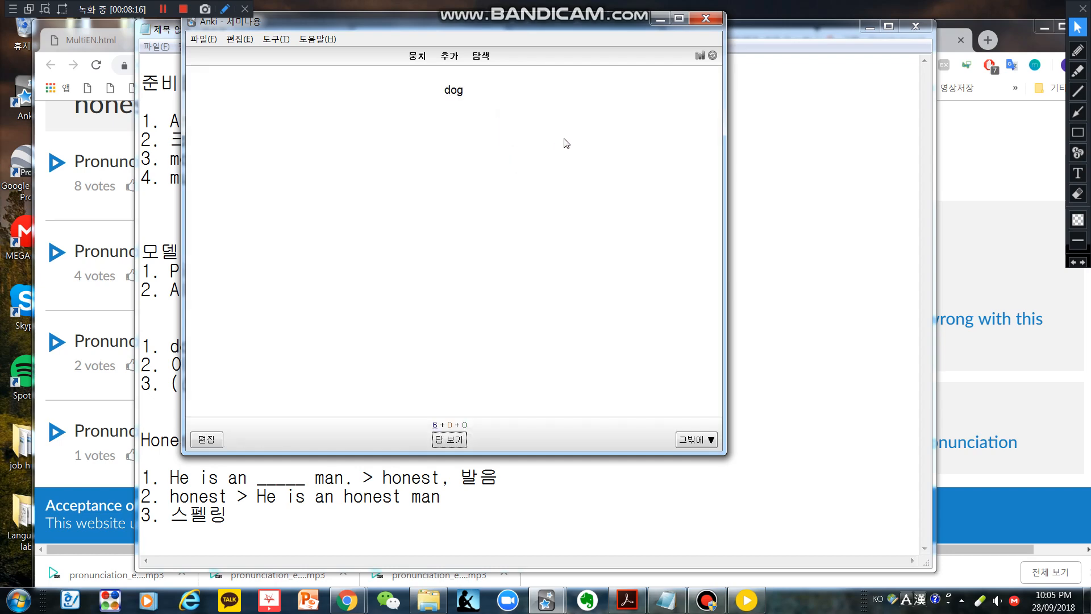
{"action": "key", "text": "space"}
{"action": "key", "text": "space"}
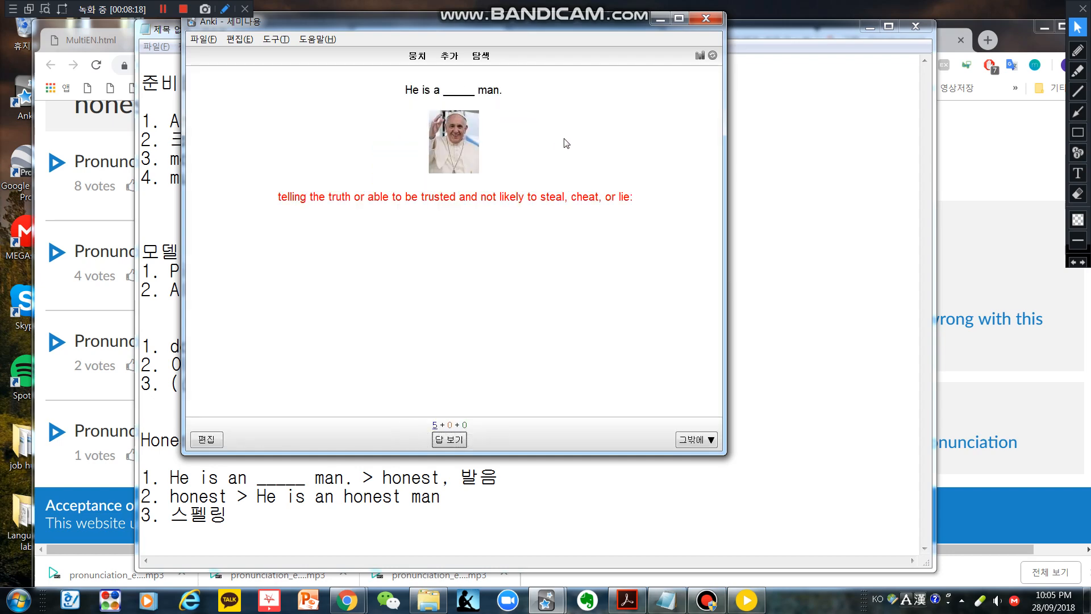
{"action": "key", "text": "space"}
{"action": "key", "text": "space"}
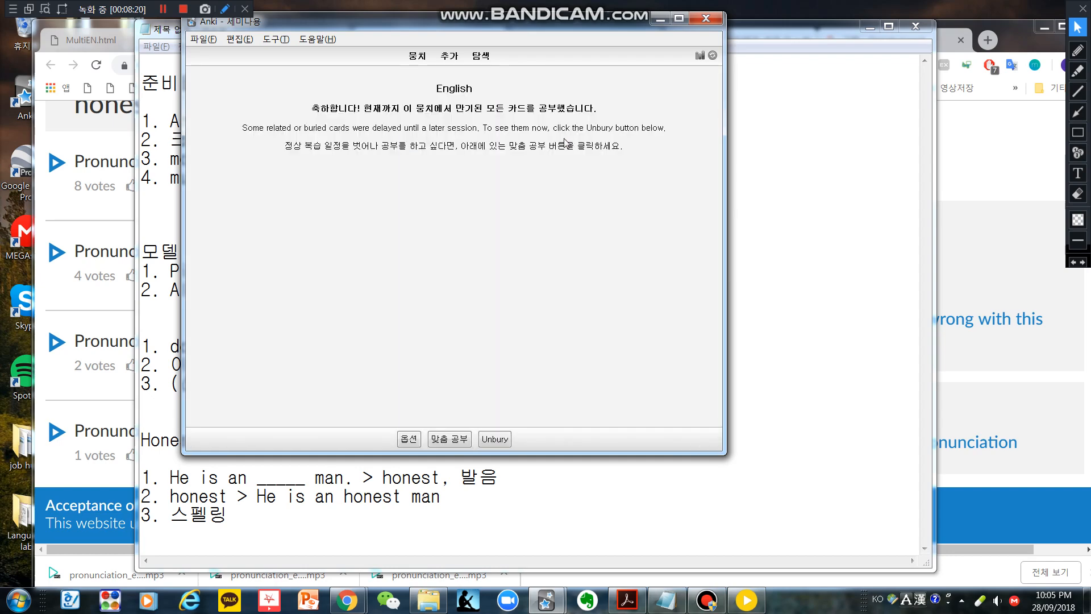
Show the deck list, open the English deck from it, and return to the Notepad notes
{"action": "left_click", "coordinate": [418, 57]}
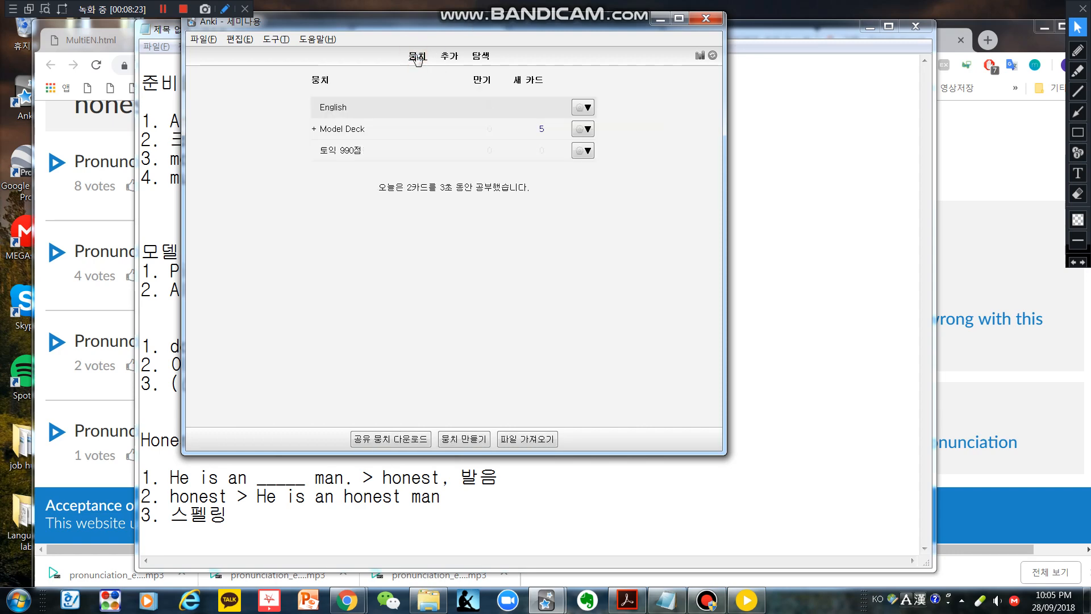
{"action": "left_click", "coordinate": [336, 108]}
{"action": "left_click", "coordinate": [515, 527]}
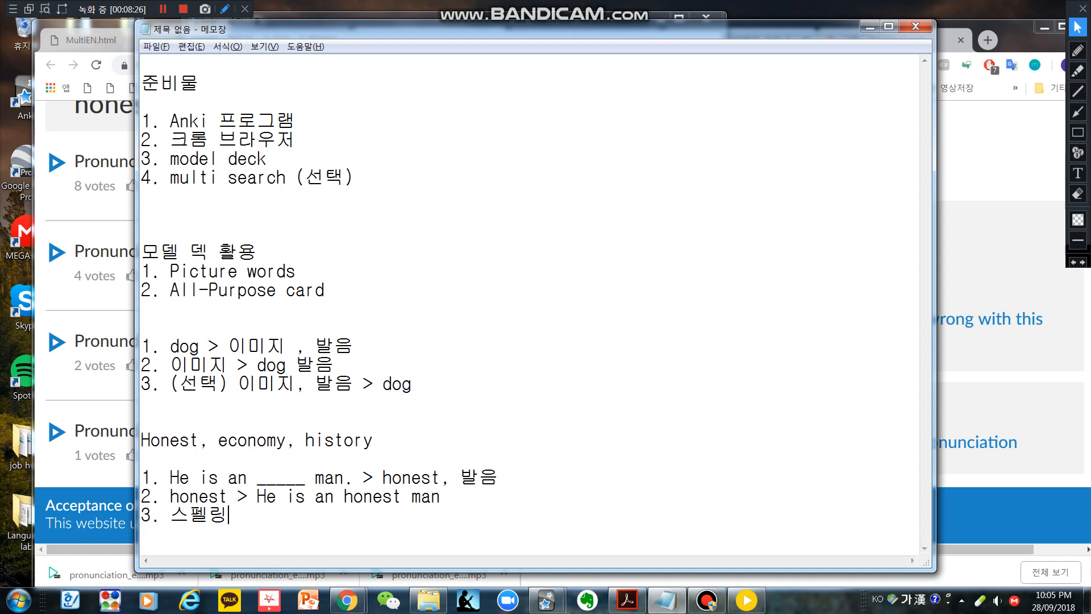
Add the line "15장 - 20장" below the card outline, separated from it by blank lines
{"action": "key", "text": "Return"}
{"action": "key", "text": "Return"}
{"action": "key", "text": "Return"}
{"action": "key", "text": "Return"}
{"action": "key", "text": "Return"}
{"action": "key", "text": "Return"}
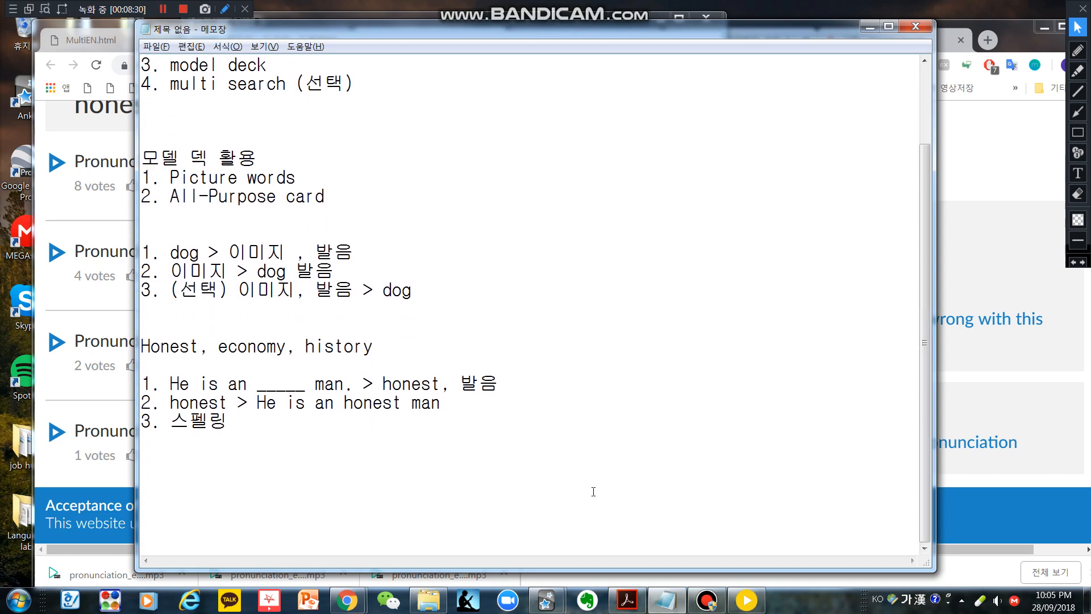
{"action": "type", "text": "15ㅈ자"}
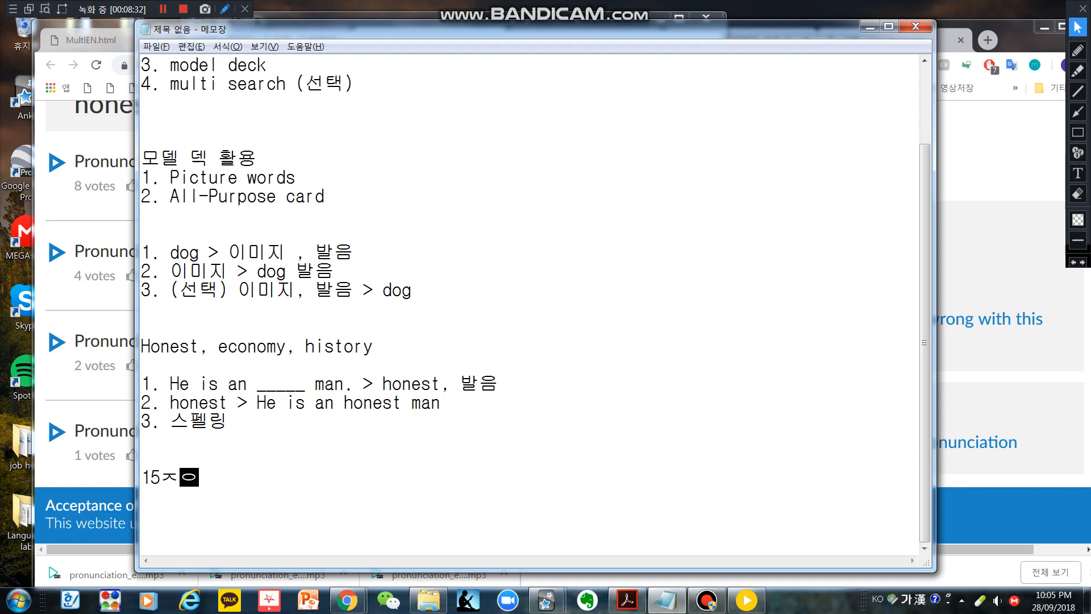
{"action": "type", "text": "장 - 2"}
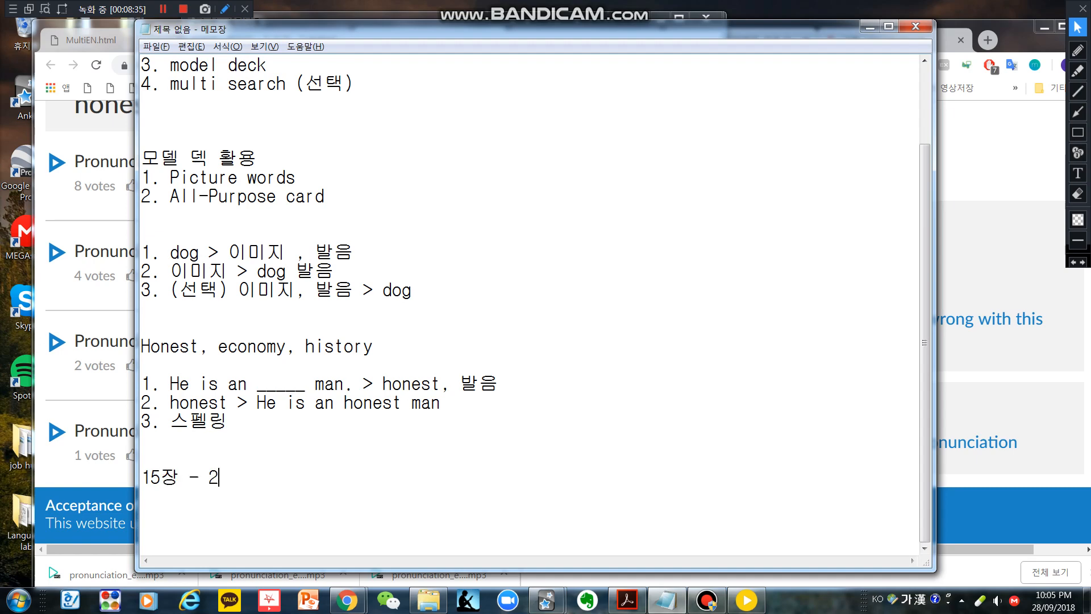
{"action": "type", "text": "0자ㅇ"}
Add a second line reading "1단어 5단어" beneath the card-count range
{"action": "key", "text": "Return"}
{"action": "type", "text": "15가"}
{"action": "key", "text": "BackSpace"}
{"action": "key", "text": "BackSpace"}
{"action": "key", "text": "BackSpace"}
{"action": "key", "text": "BackSpace"}
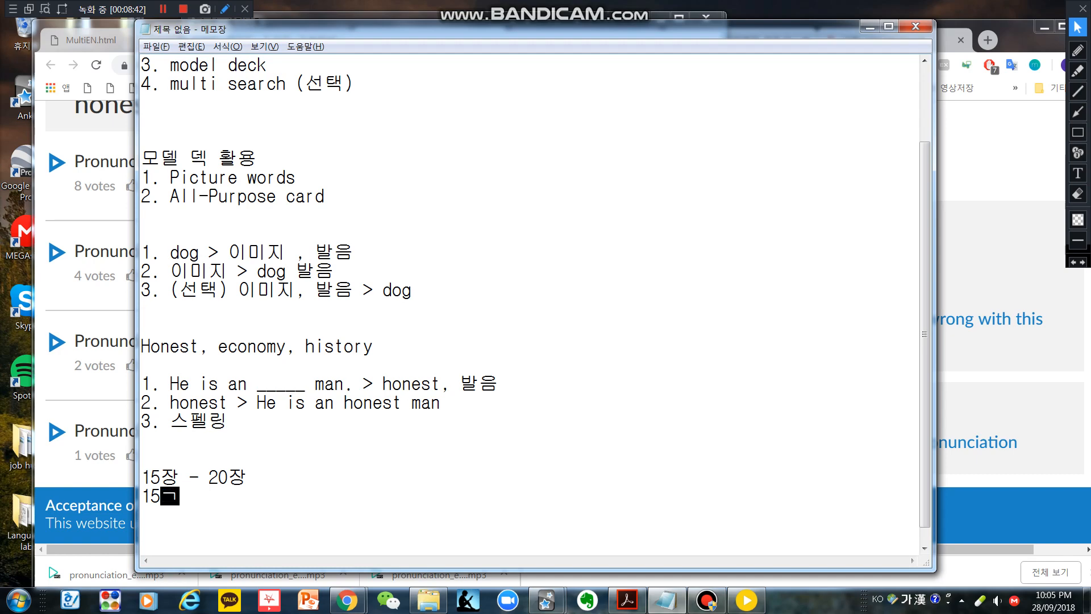
{"action": "type", "text": "1단어 5ㄷ"}
{"action": "type", "text": "ㅏㄴ어"}
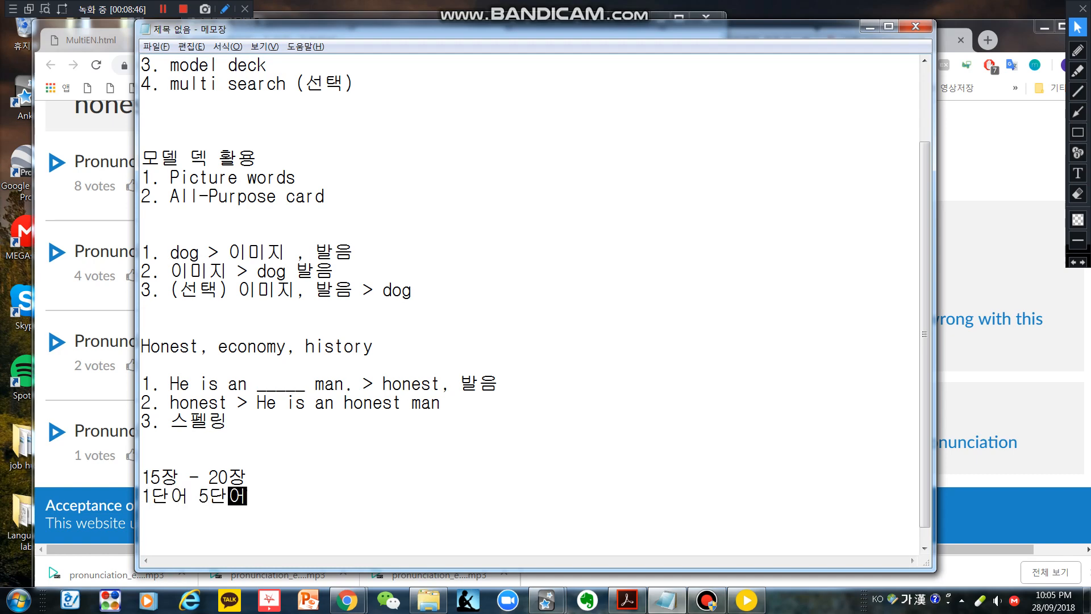
Delete the "1단어 5단어" and "15장 - 20장" lines from the end of the notes
{"action": "key", "text": "BackSpace"}
{"action": "key", "text": "BackSpace"}
{"action": "key", "text": "BackSpace"}
{"action": "key", "text": "BackSpace"}
{"action": "key", "text": "BackSpace"}
{"action": "key", "text": "BackSpace"}
{"action": "key", "text": "BackSpace"}
{"action": "key", "text": "BackSpace"}
{"action": "key", "text": "BackSpace"}
{"action": "key", "text": "BackSpace"}
{"action": "key", "text": "BackSpace"}
{"action": "key", "text": "BackSpace"}
{"action": "key", "text": "BackSpace"}
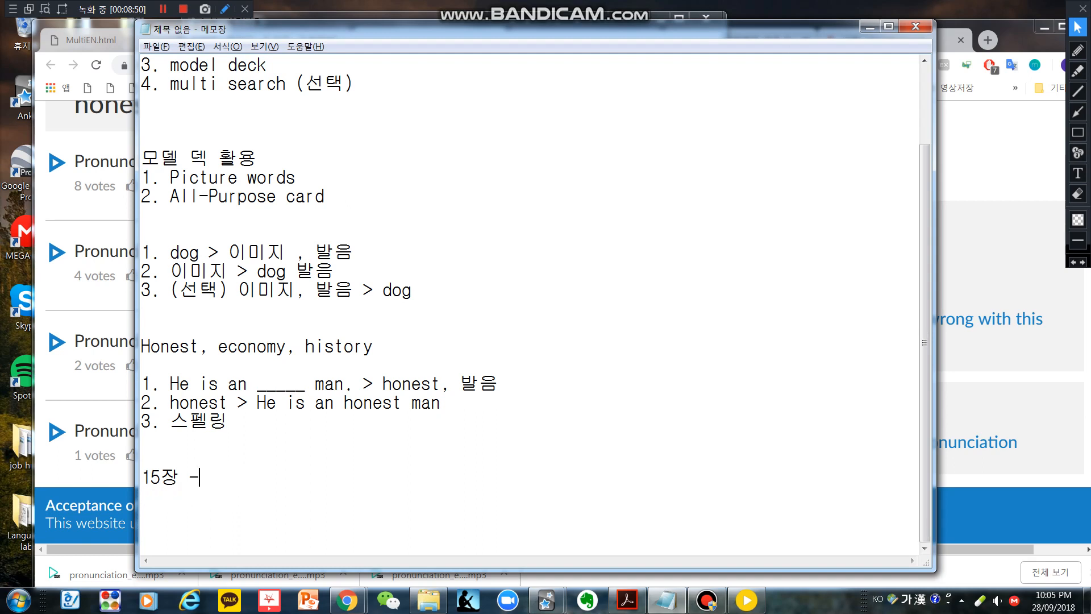
{"action": "key", "text": "BackSpace"}
{"action": "key", "text": "BackSpace"}
{"action": "key", "text": "BackSpace"}
{"action": "key", "text": "BackSpace"}
{"action": "key", "text": "BackSpace"}
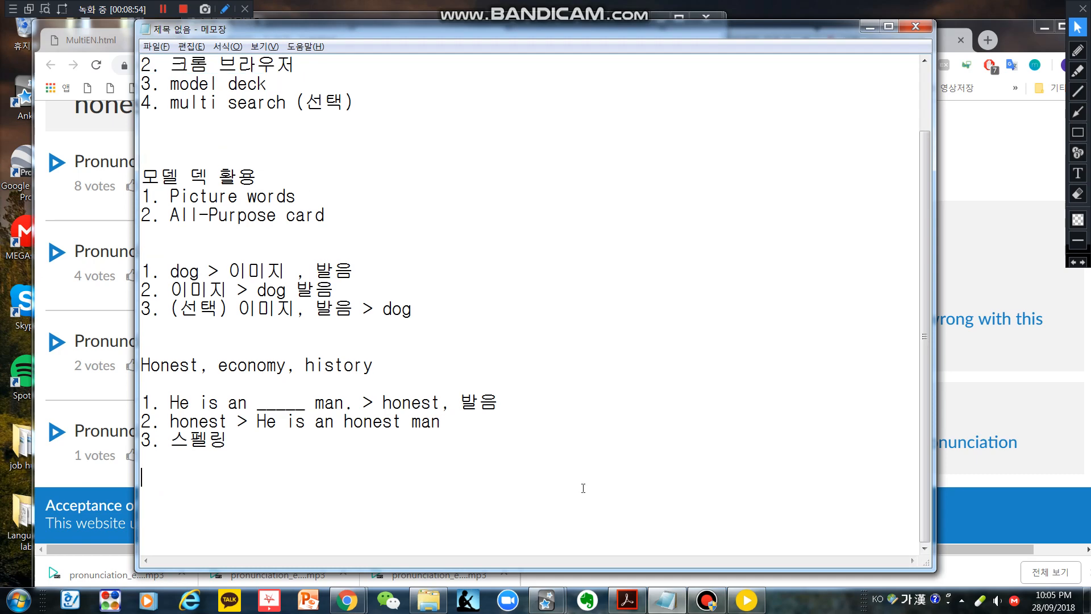
{"action": "scroll", "coordinate": [513, 397], "scroll_direction": "up", "scroll_amount": 1}
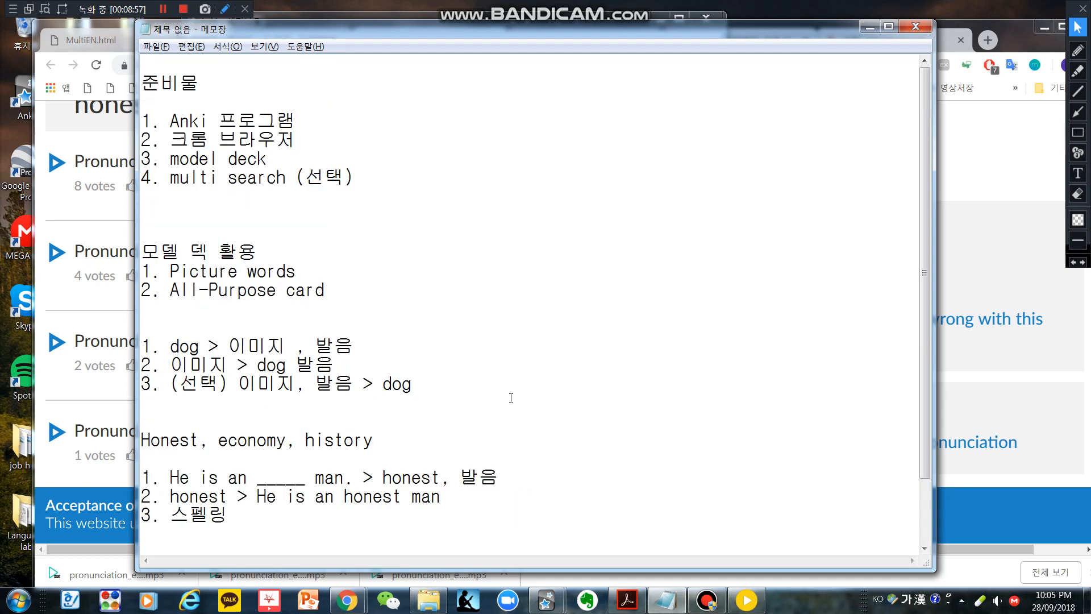
{"action": "scroll", "coordinate": [511, 398], "scroll_direction": "down", "scroll_amount": 1}
{"action": "scroll", "coordinate": [549, 433], "scroll_direction": "up", "scroll_amount": 1}
{"action": "mouse_move", "coordinate": [545, 603]}
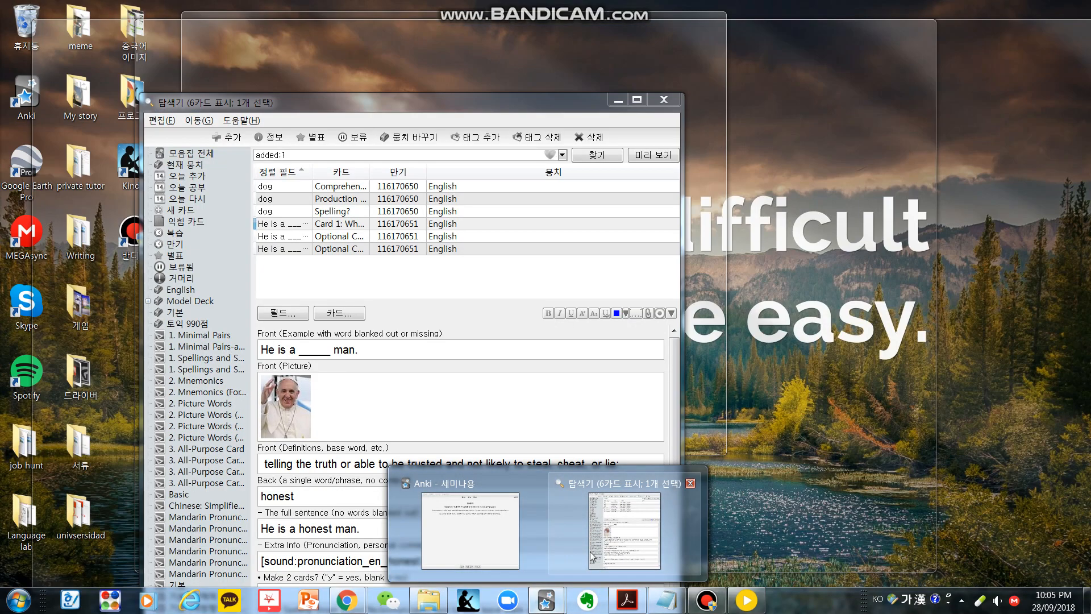
{"action": "mouse_move", "coordinate": [514, 548]}
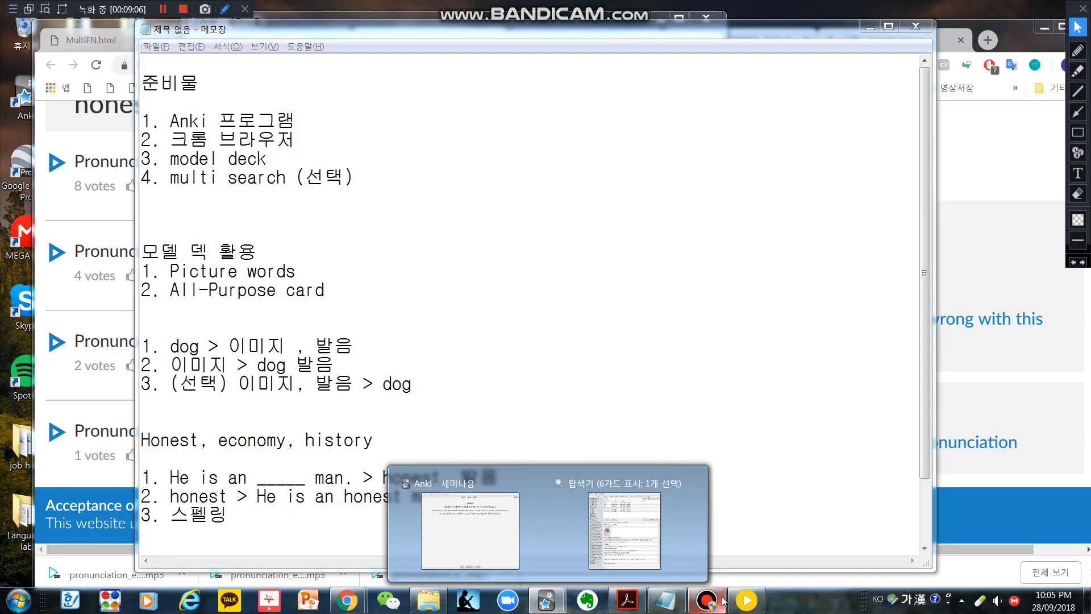